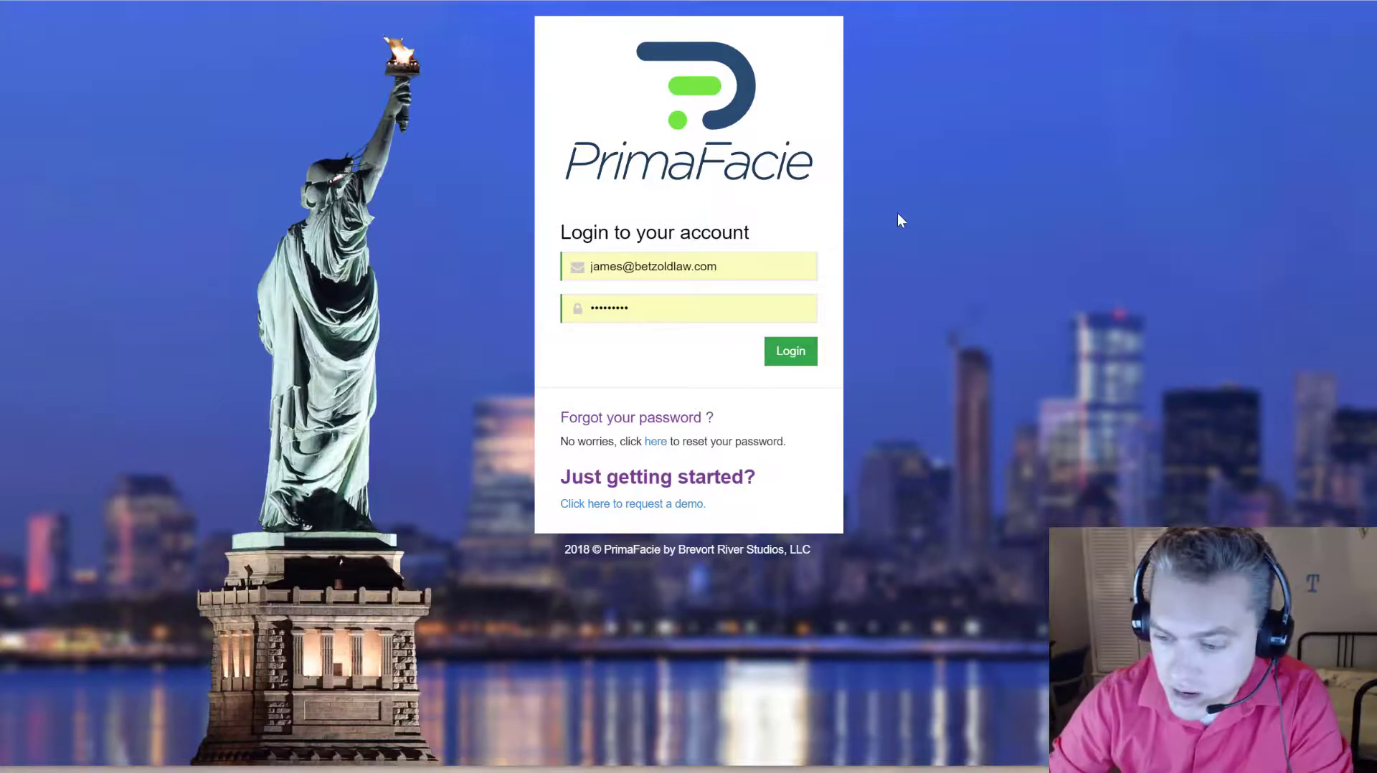
# Step: Log in to the account and open the integration settings in the Administrator Panel
pyautogui.click(792, 361)
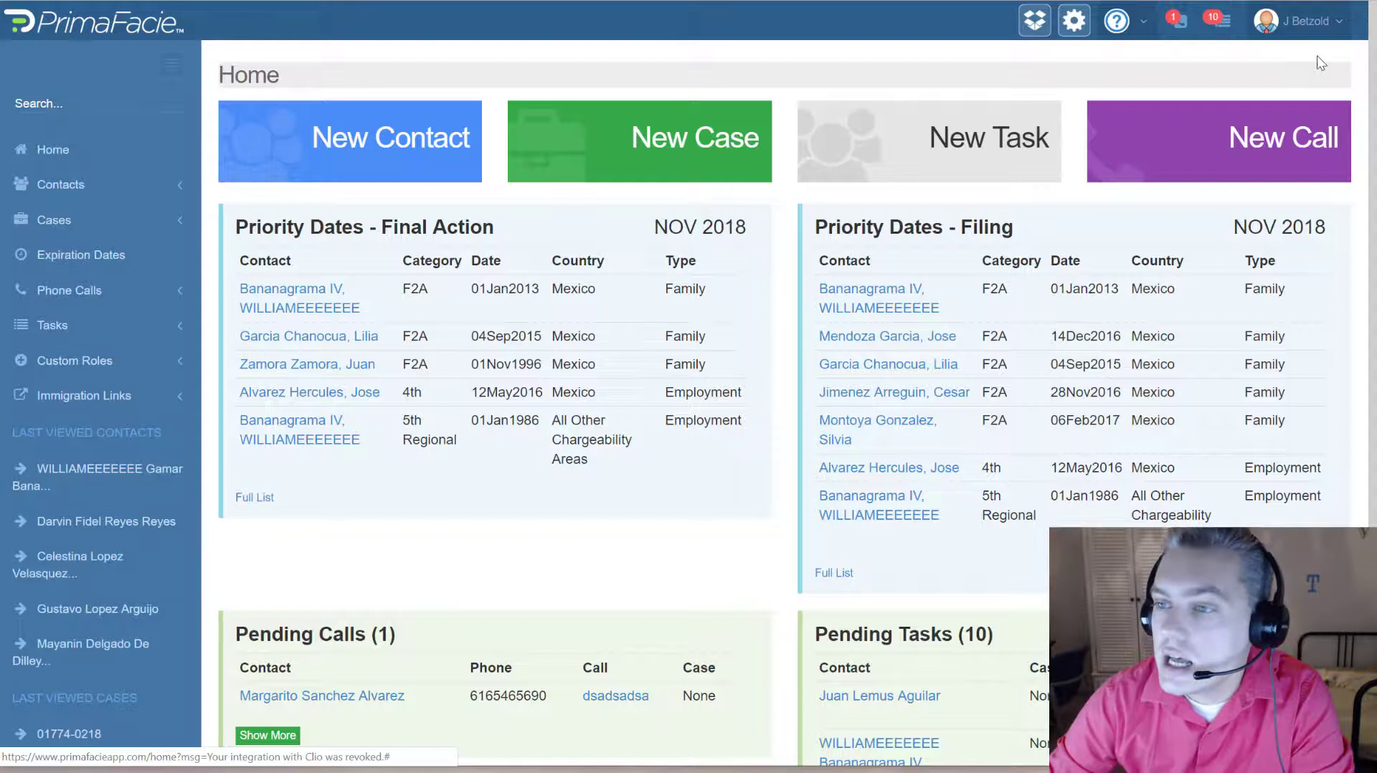
pyautogui.click(1328, 29)
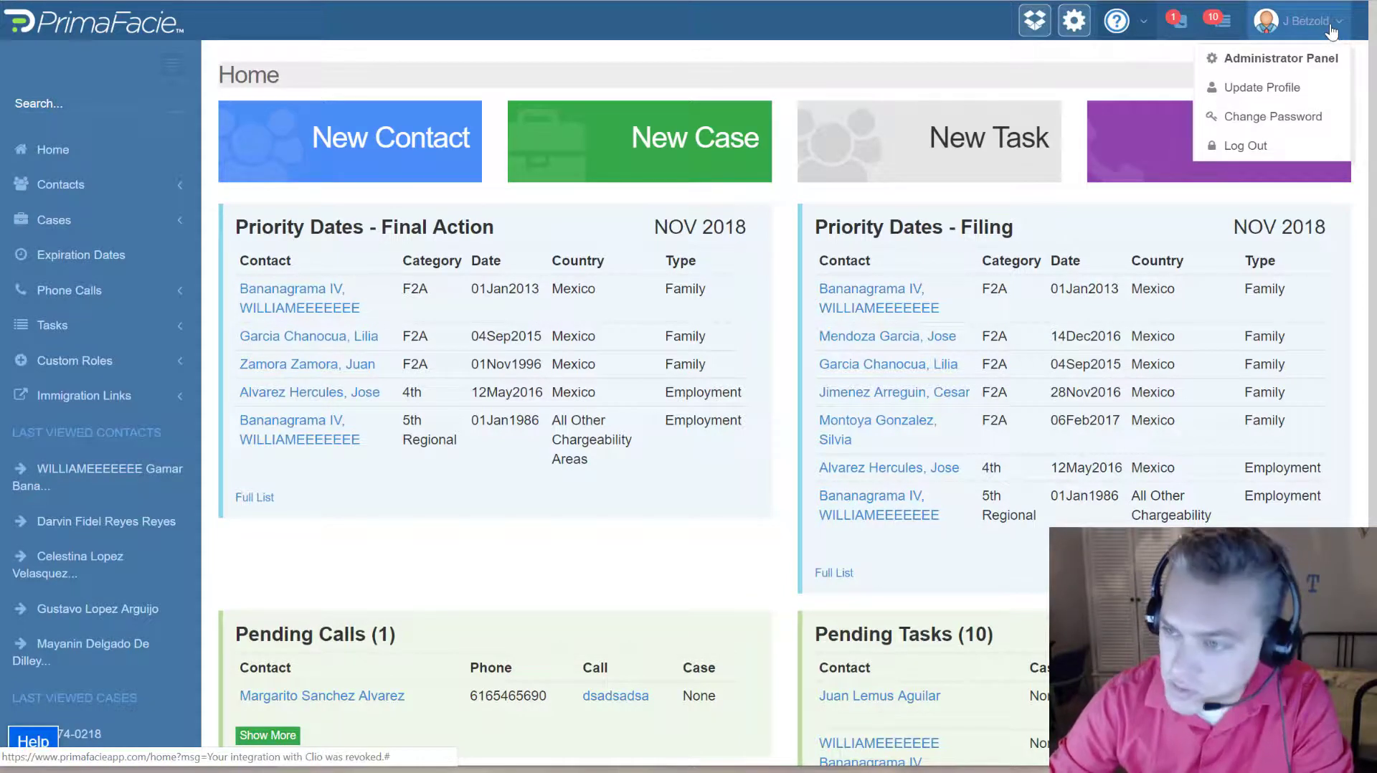
pyautogui.click(1291, 64)
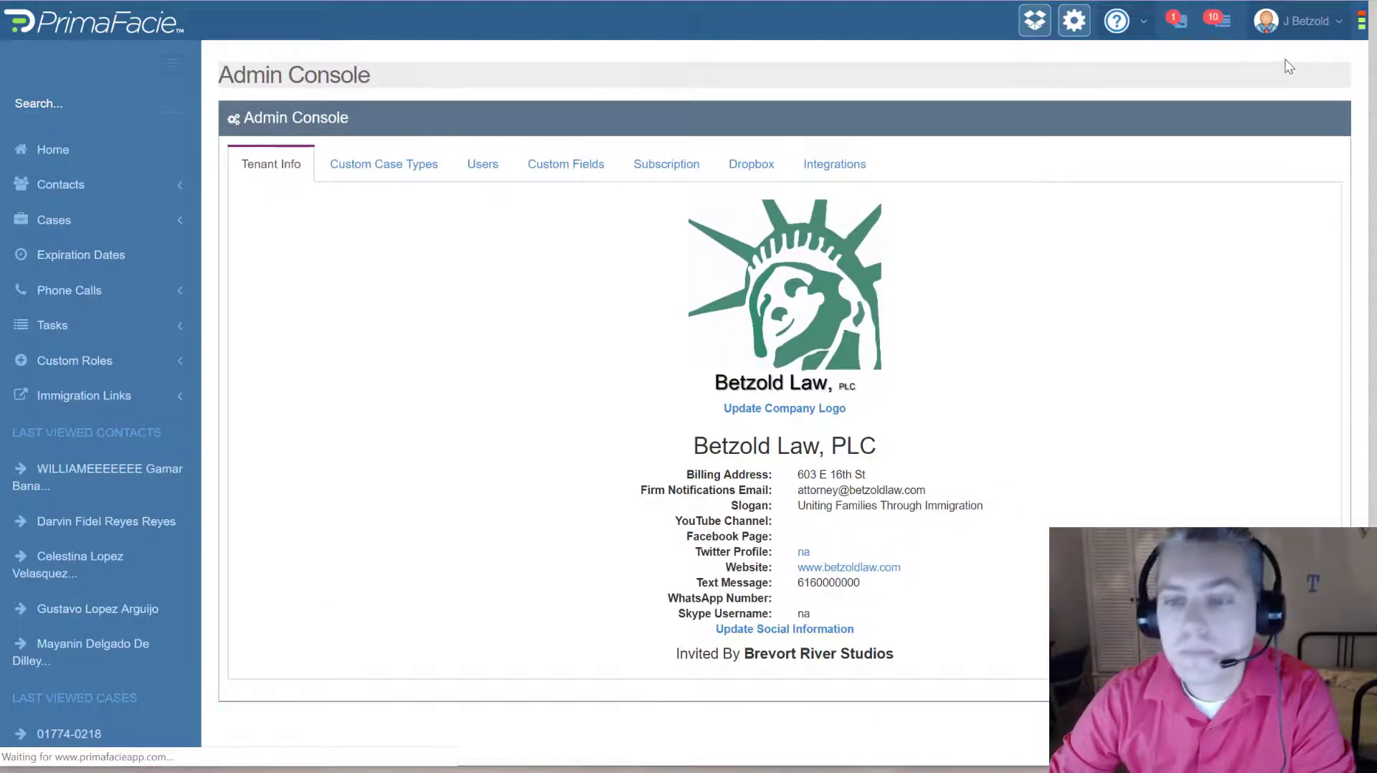
pyautogui.click(836, 165)
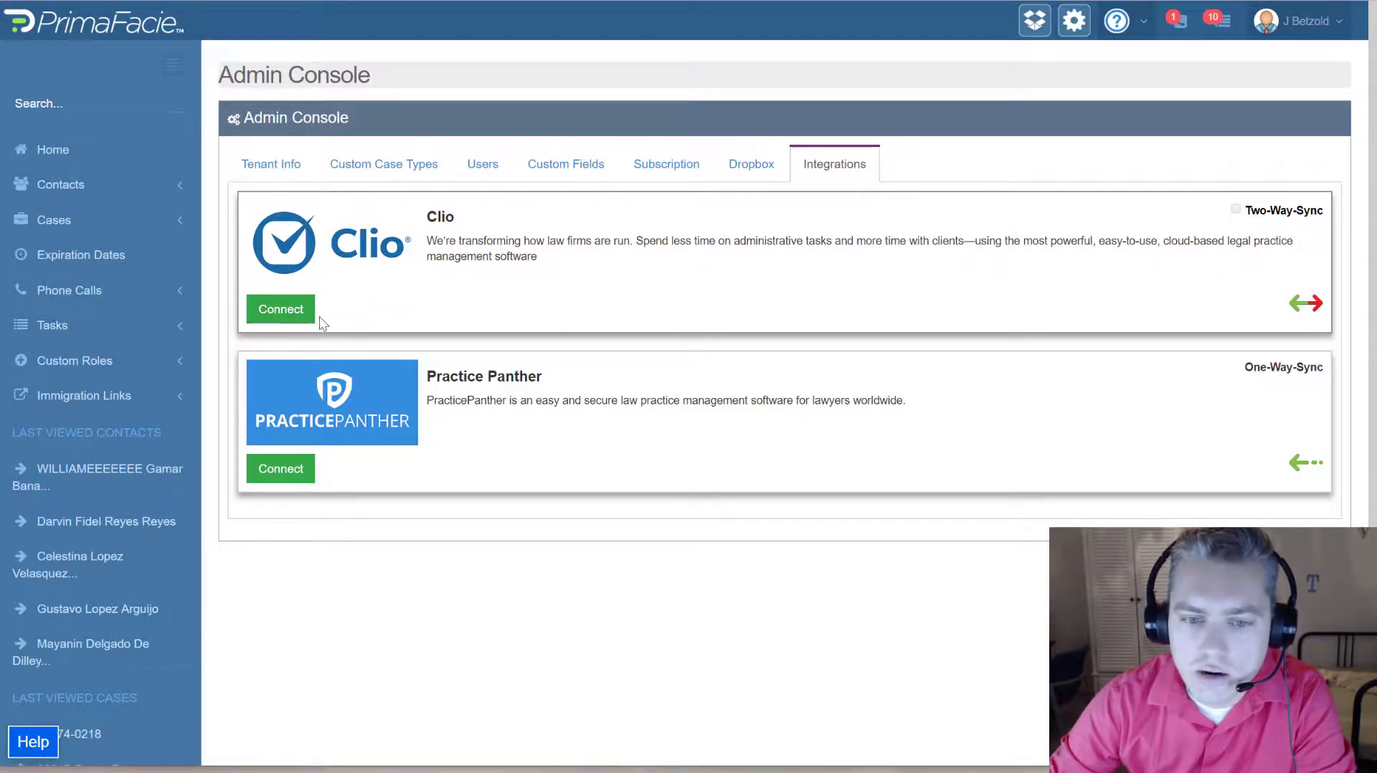
# Step: Connect the Clio integration, allow PrimaFacie access to the Clio account, and log back in
pyautogui.click(300, 310)
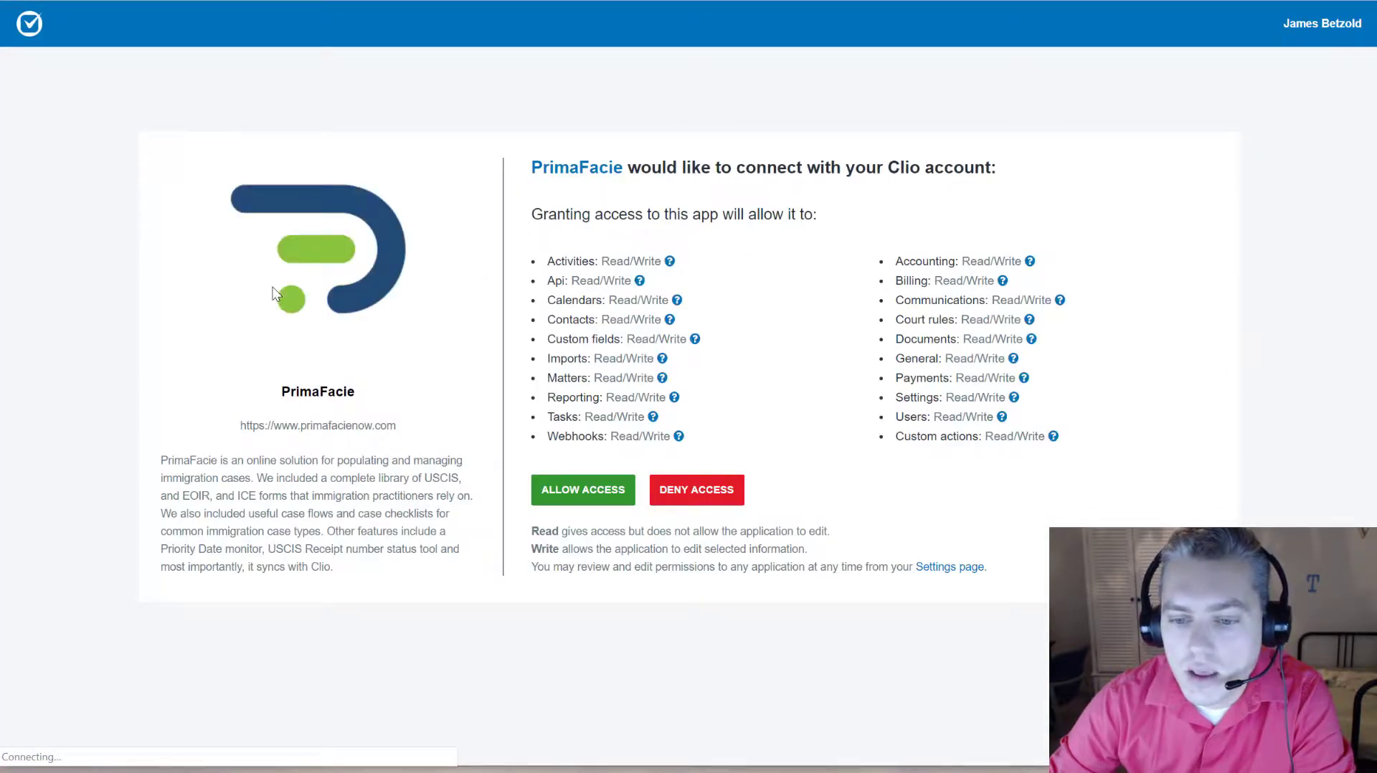
pyautogui.click(588, 495)
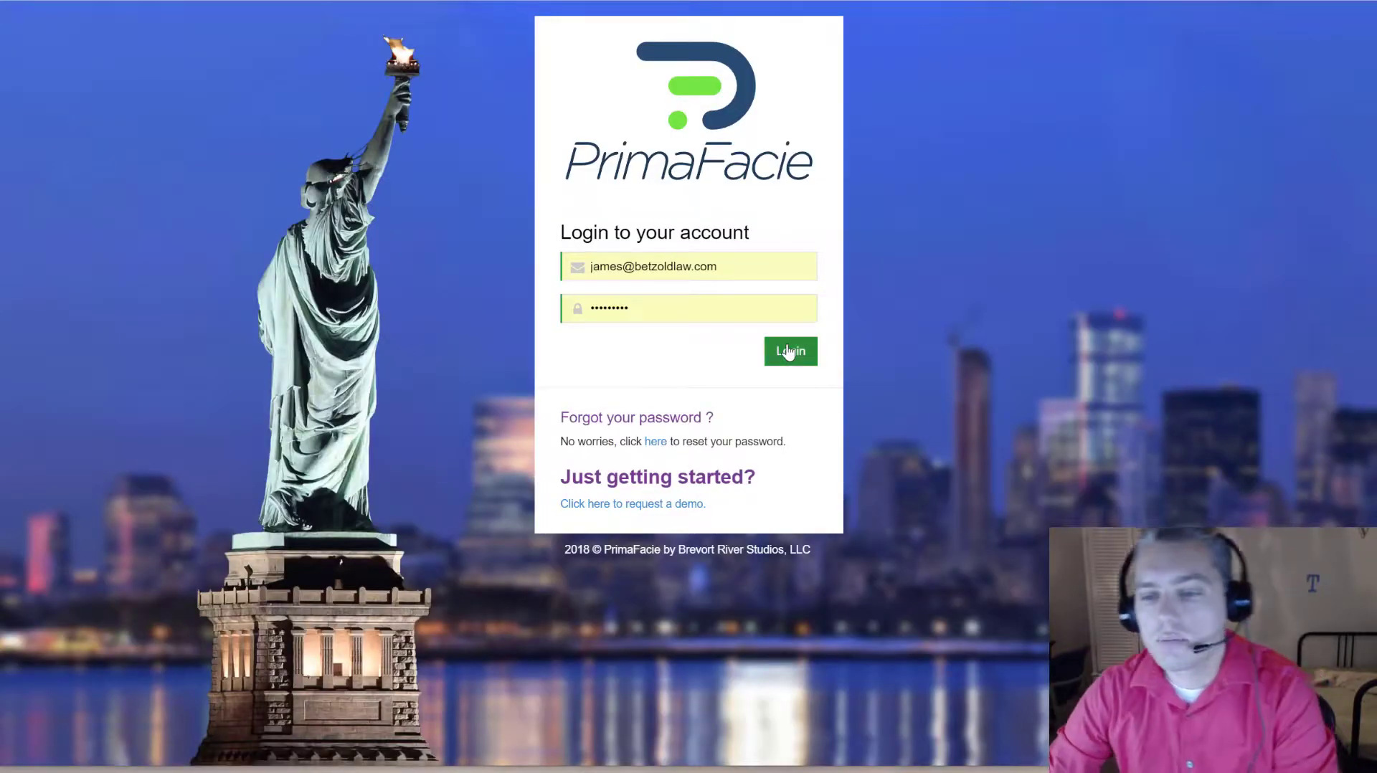
pyautogui.click(788, 351)
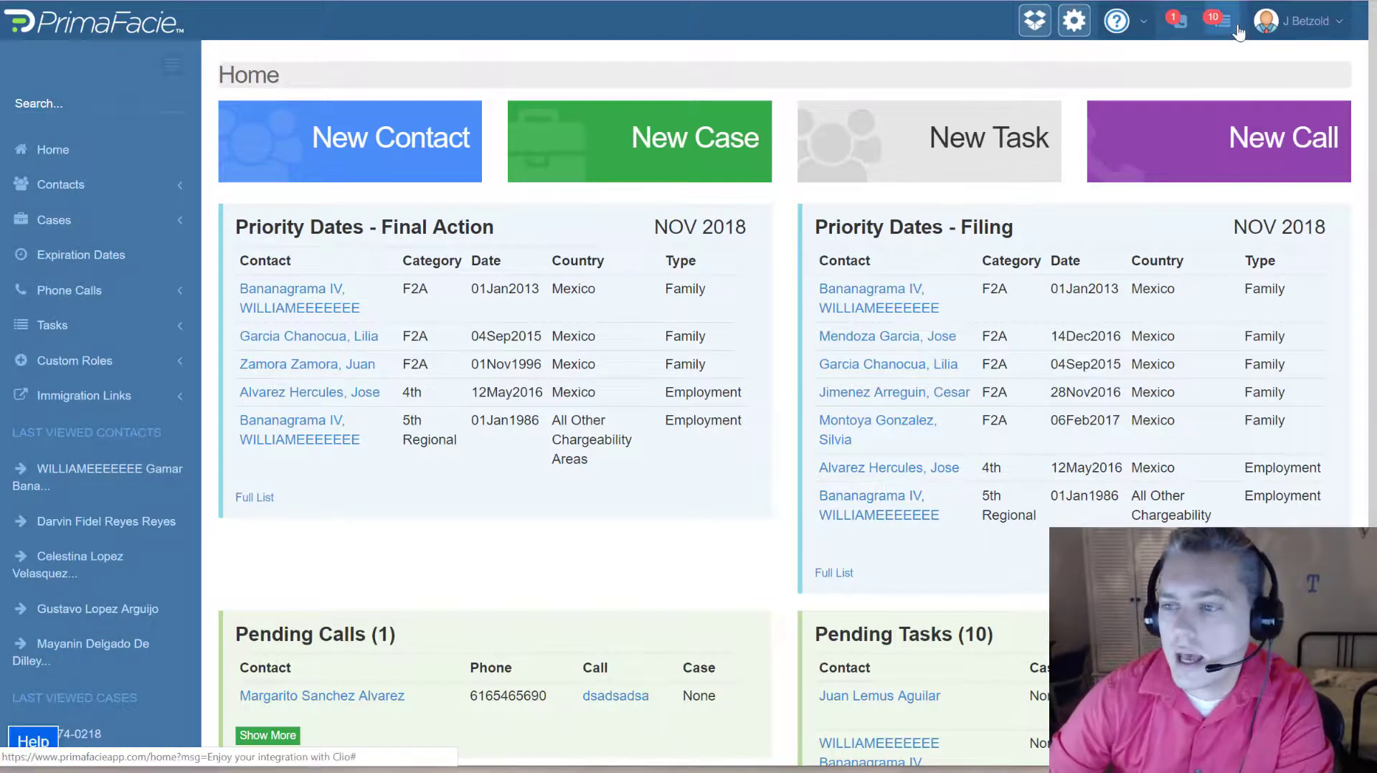
# Step: Generate the standard set of PrimaFacie custom fields in the connected Clio account from the Administrator Panel's integration settings
pyautogui.click(1317, 22)
pyautogui.click(1303, 63)
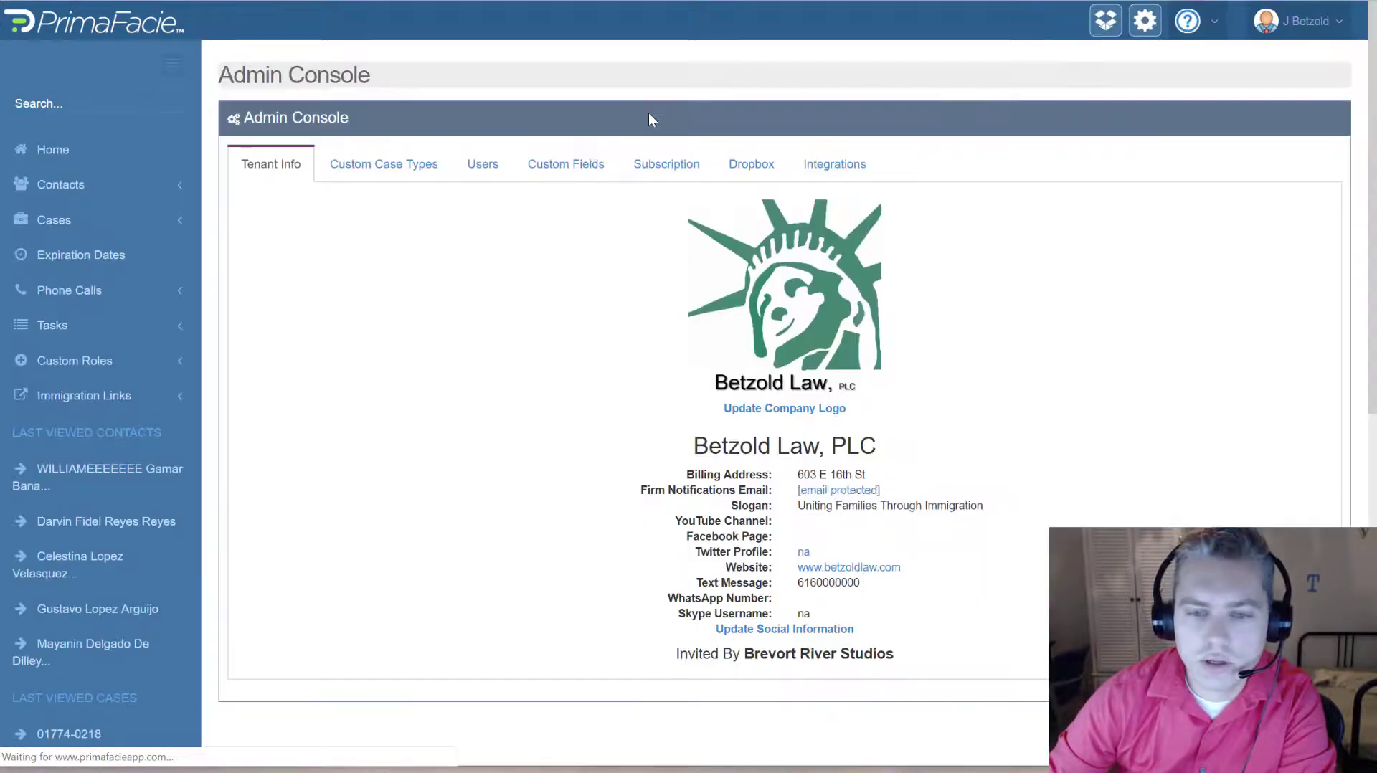
pyautogui.click(851, 168)
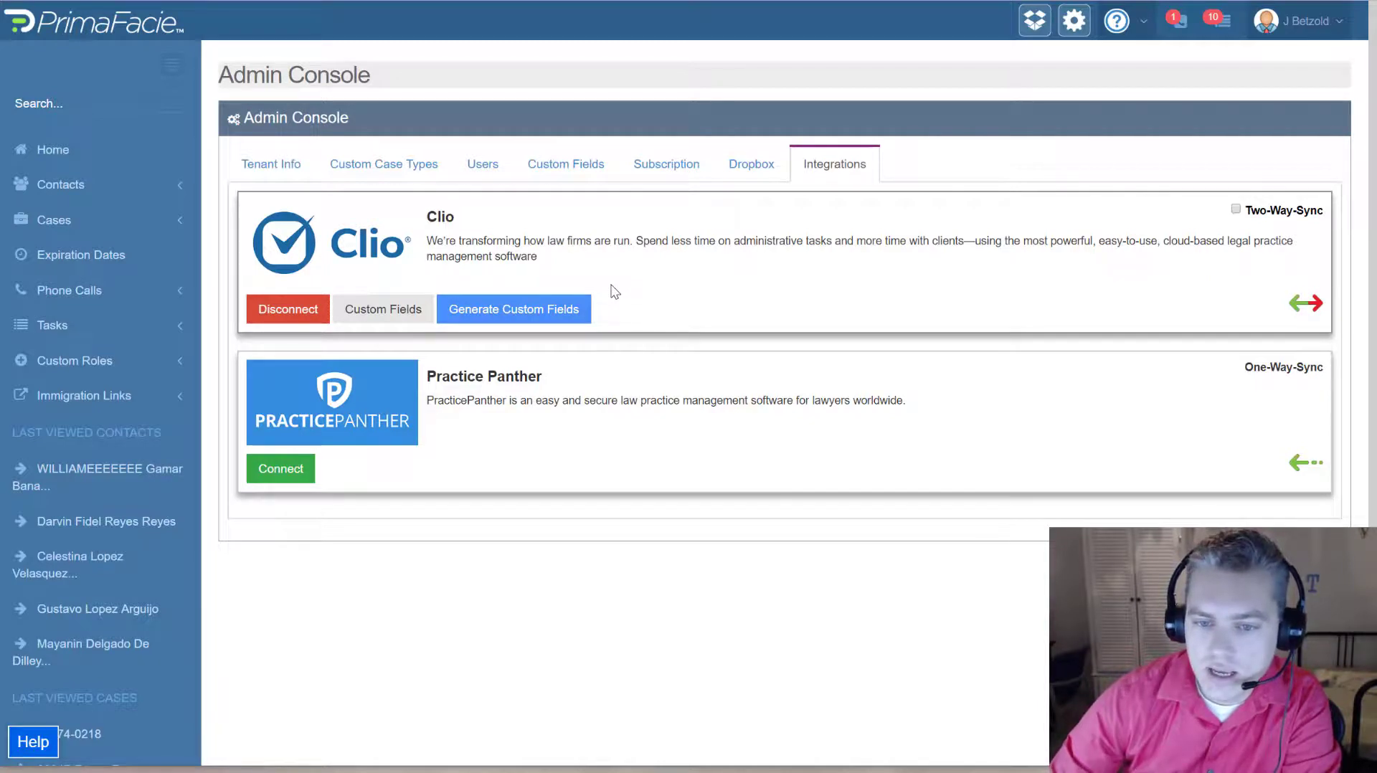
pyautogui.click(513, 314)
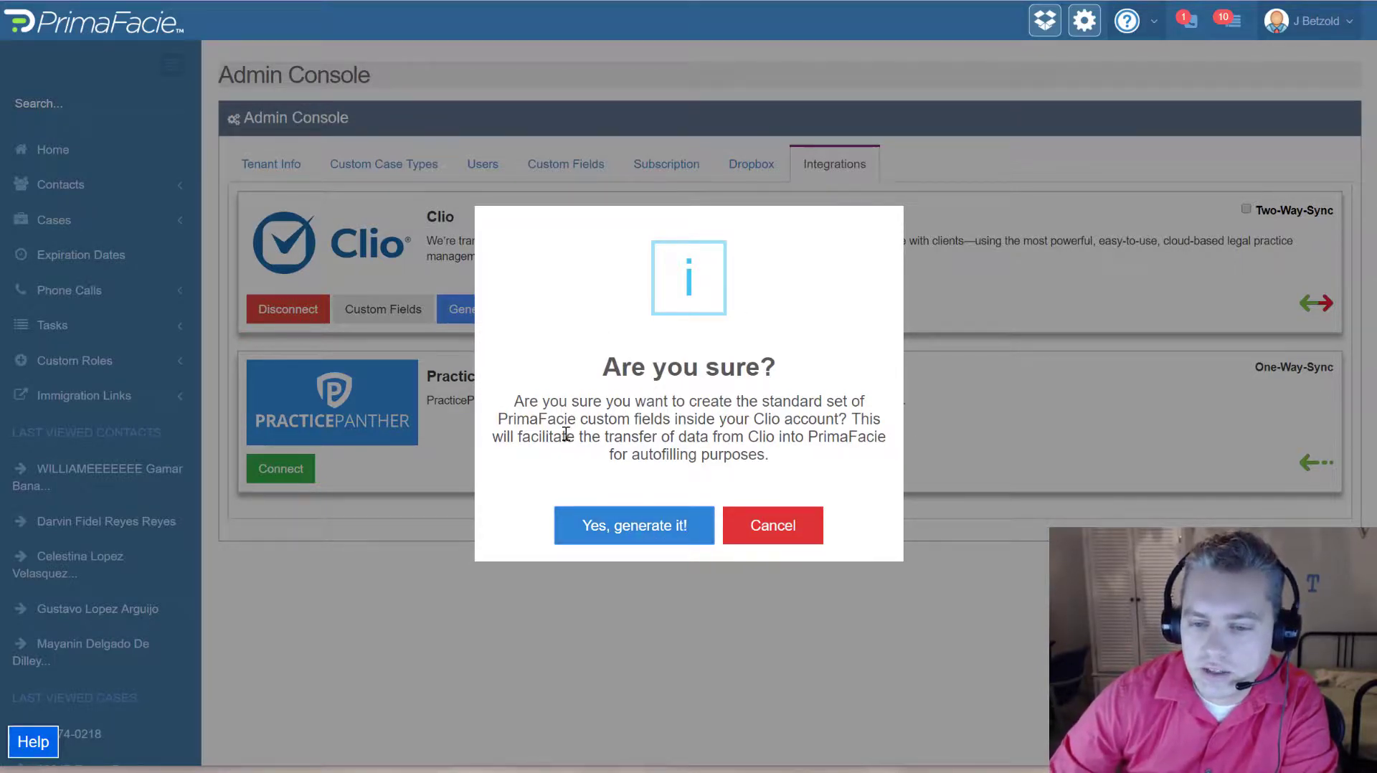
pyautogui.click(624, 535)
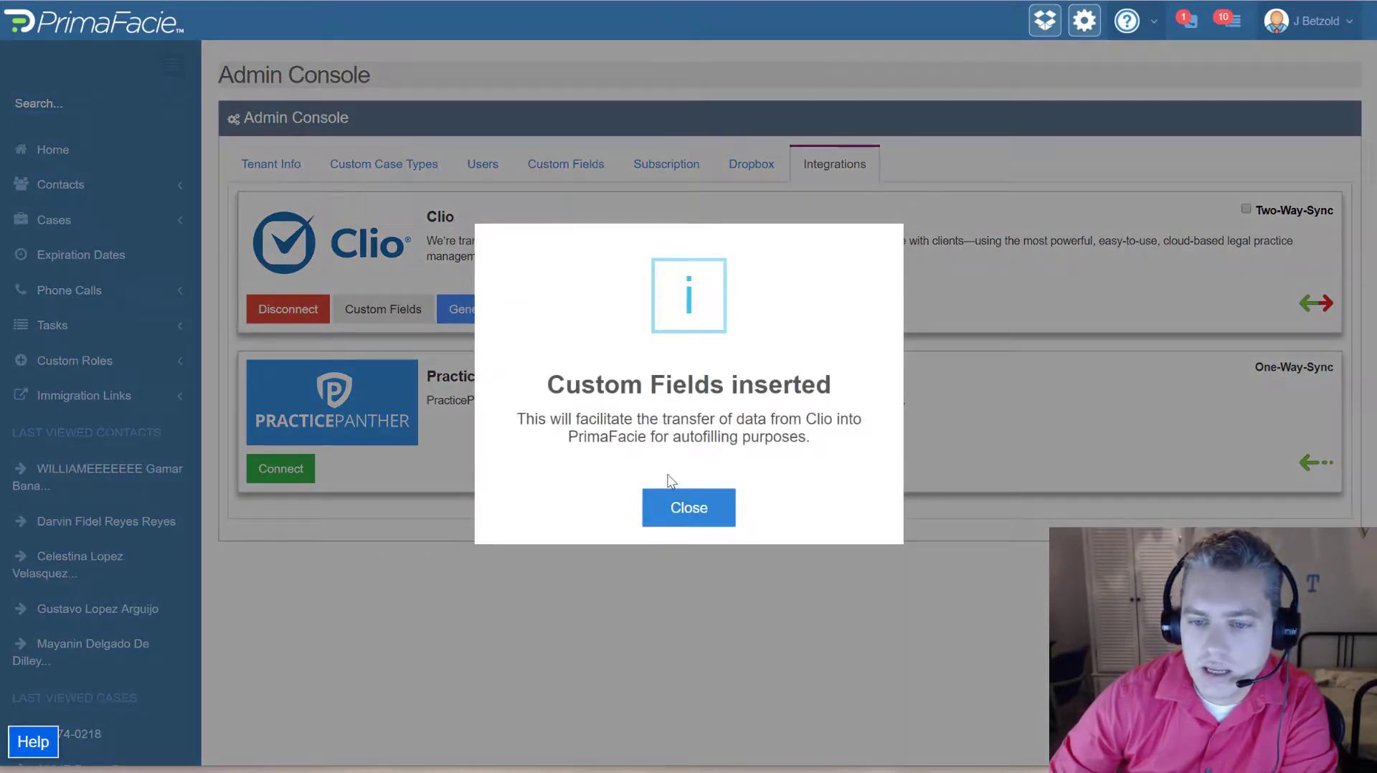
pyautogui.click(706, 514)
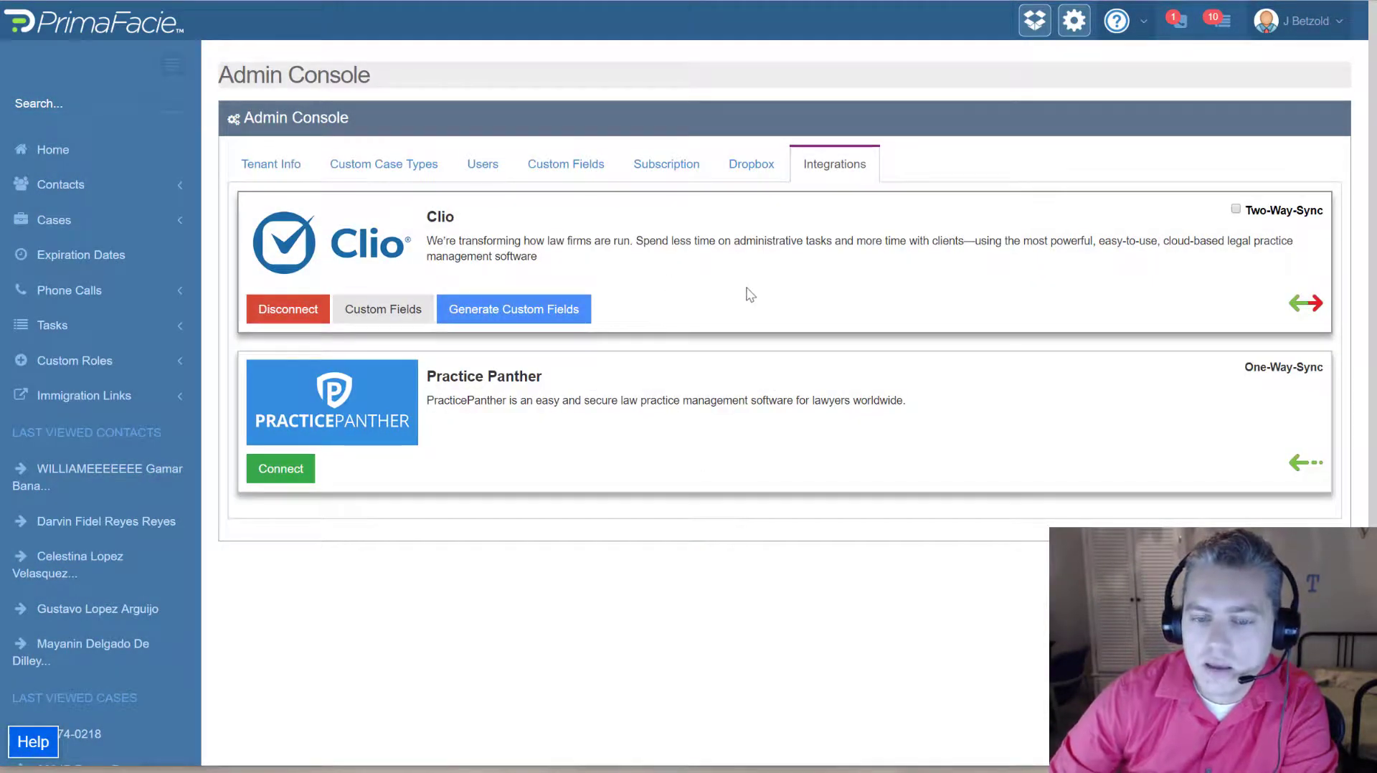
# Step: Examine which Clio custom fields for contacts and cases are available for import, with their types and options
pyautogui.click(386, 314)
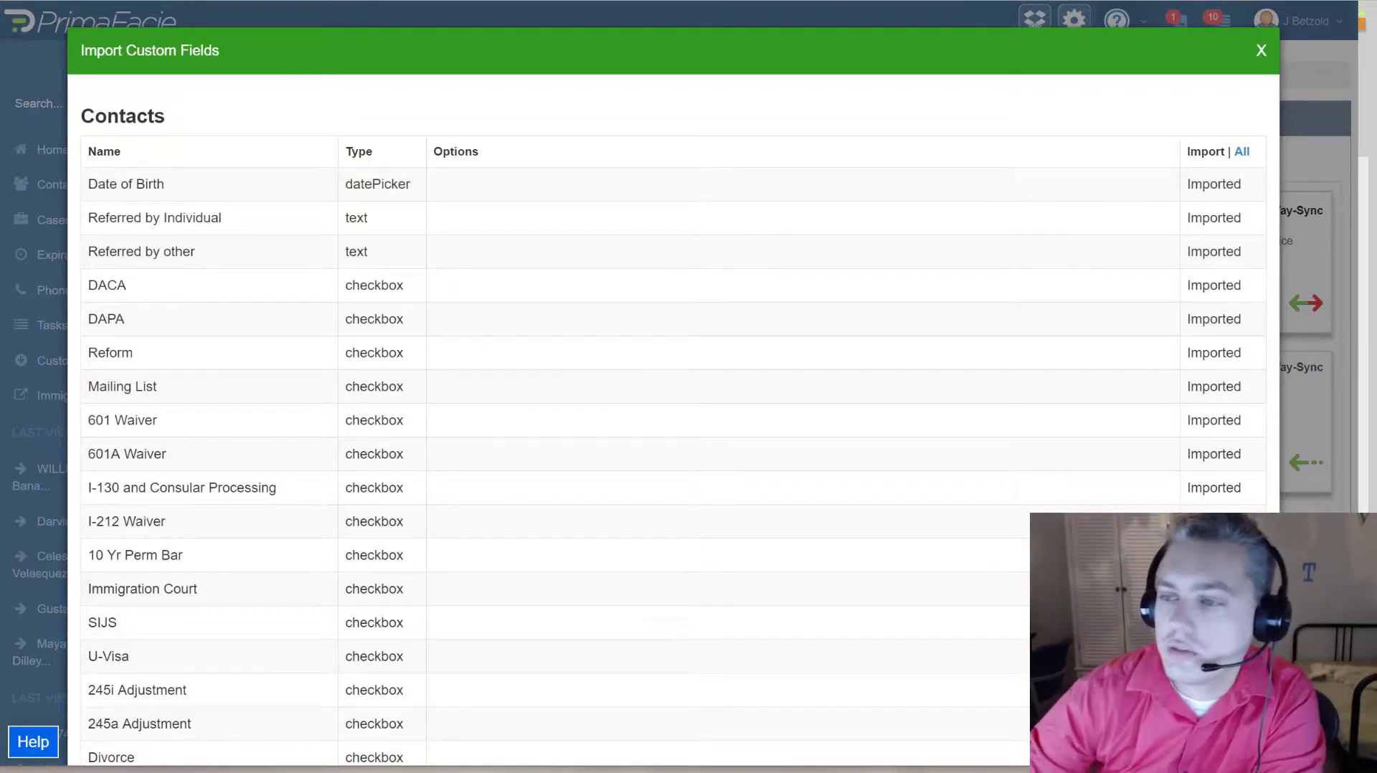
pyautogui.scroll(-20, 1192, 115)
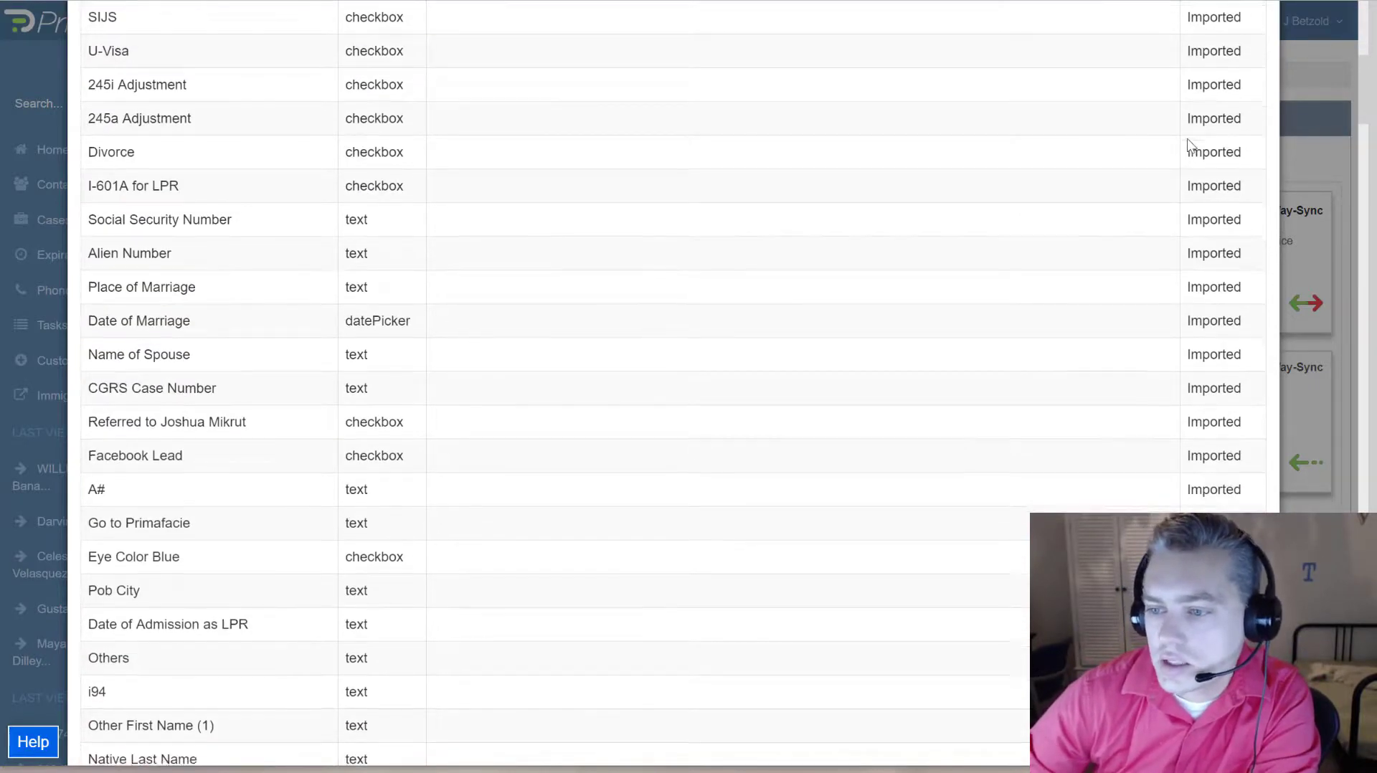
pyautogui.scroll(-15, 1191, 146)
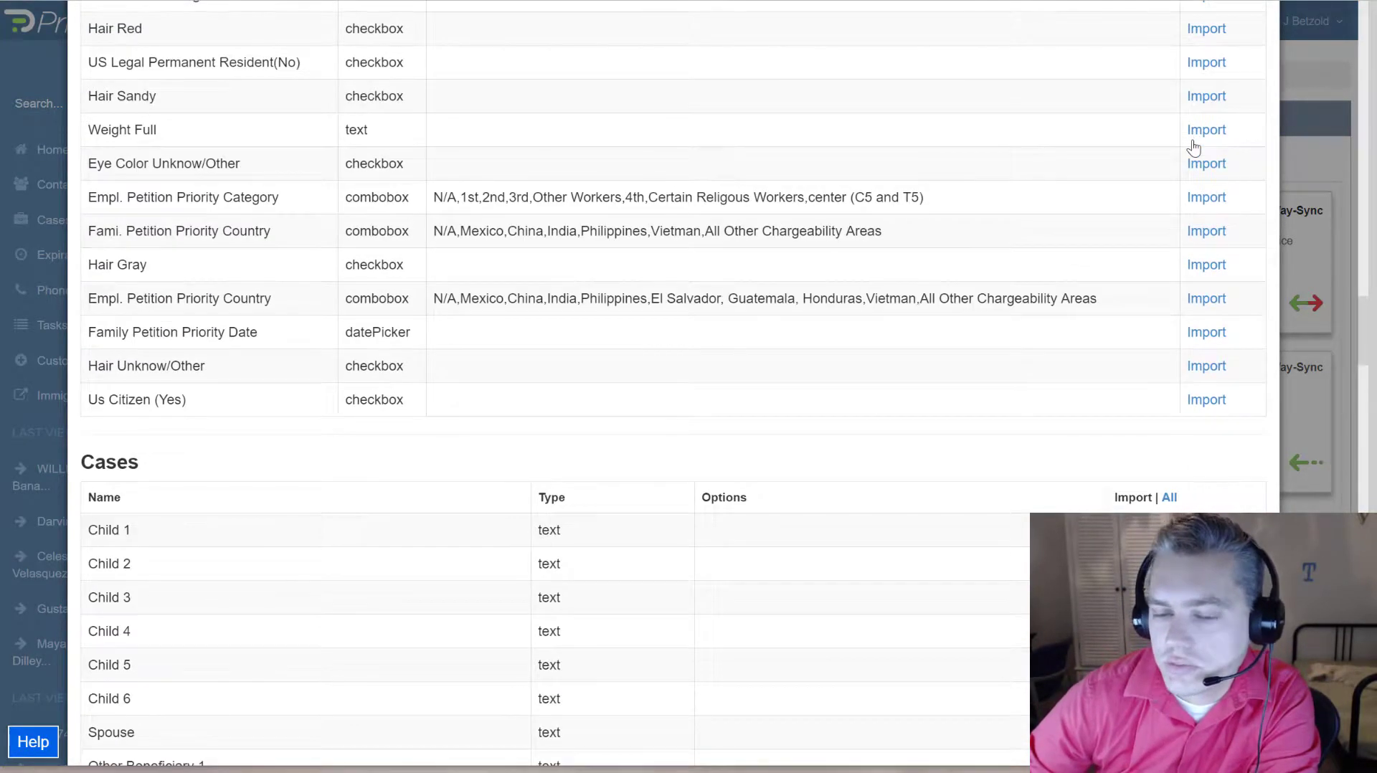
pyautogui.scroll(2, 1193, 146)
pyautogui.scroll(1, 1195, 147)
pyautogui.scroll(-10, 1196, 145)
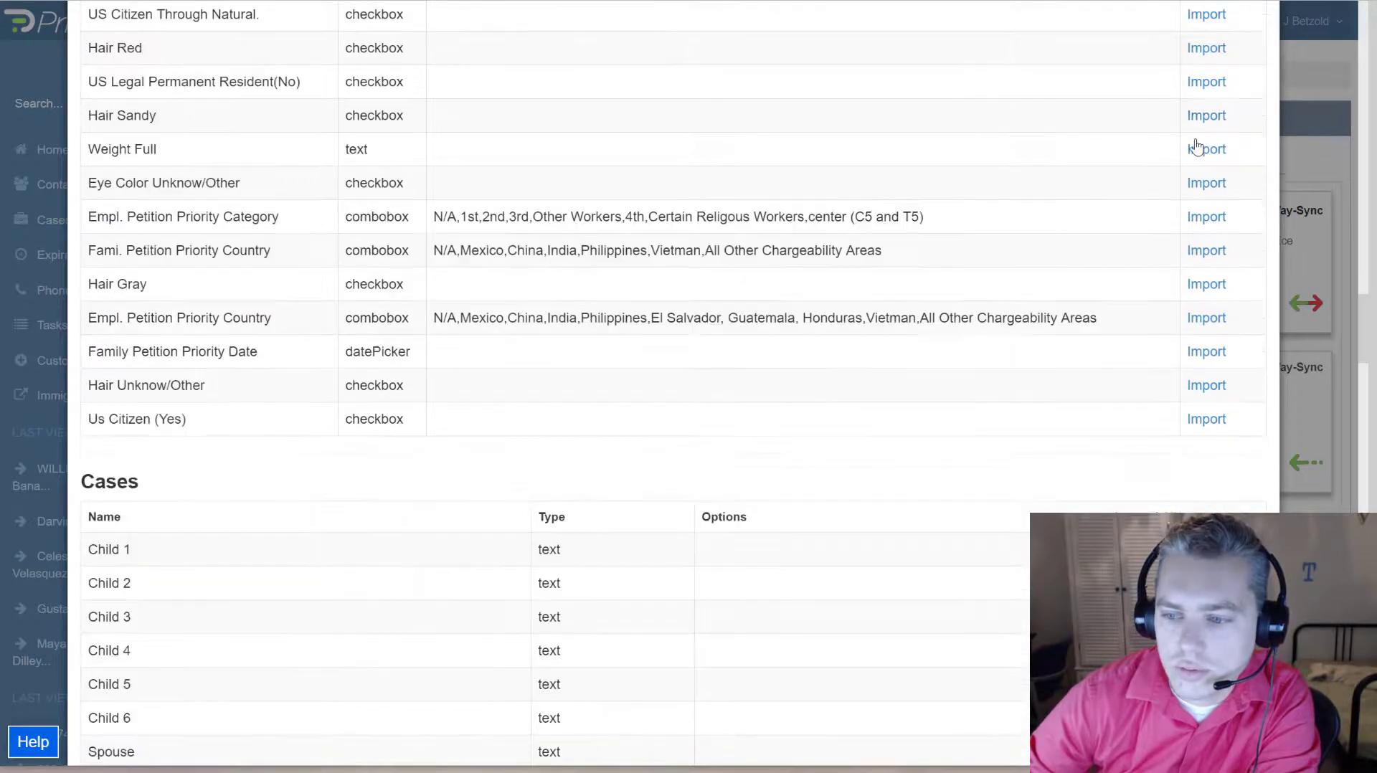
pyautogui.scroll(10, 1198, 140)
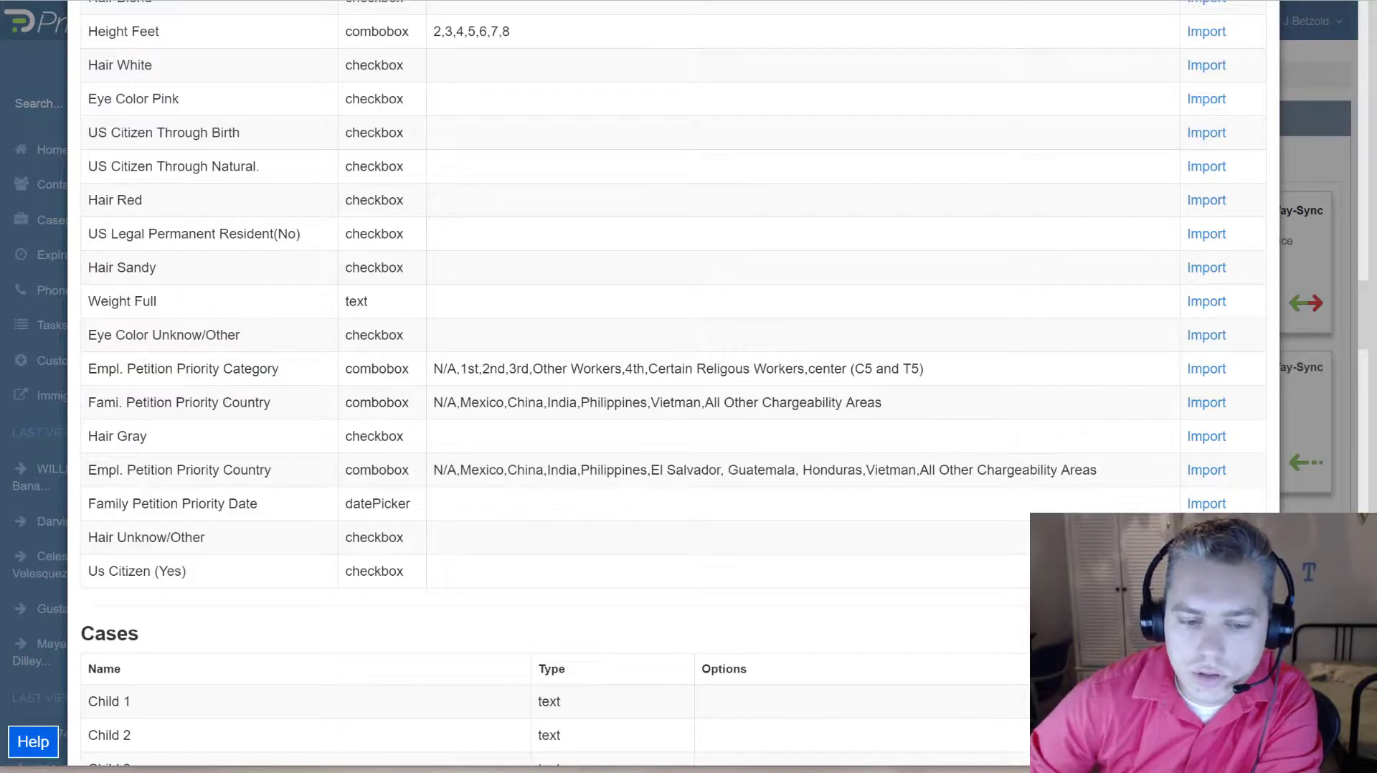
pyautogui.scroll(20, 387, 443)
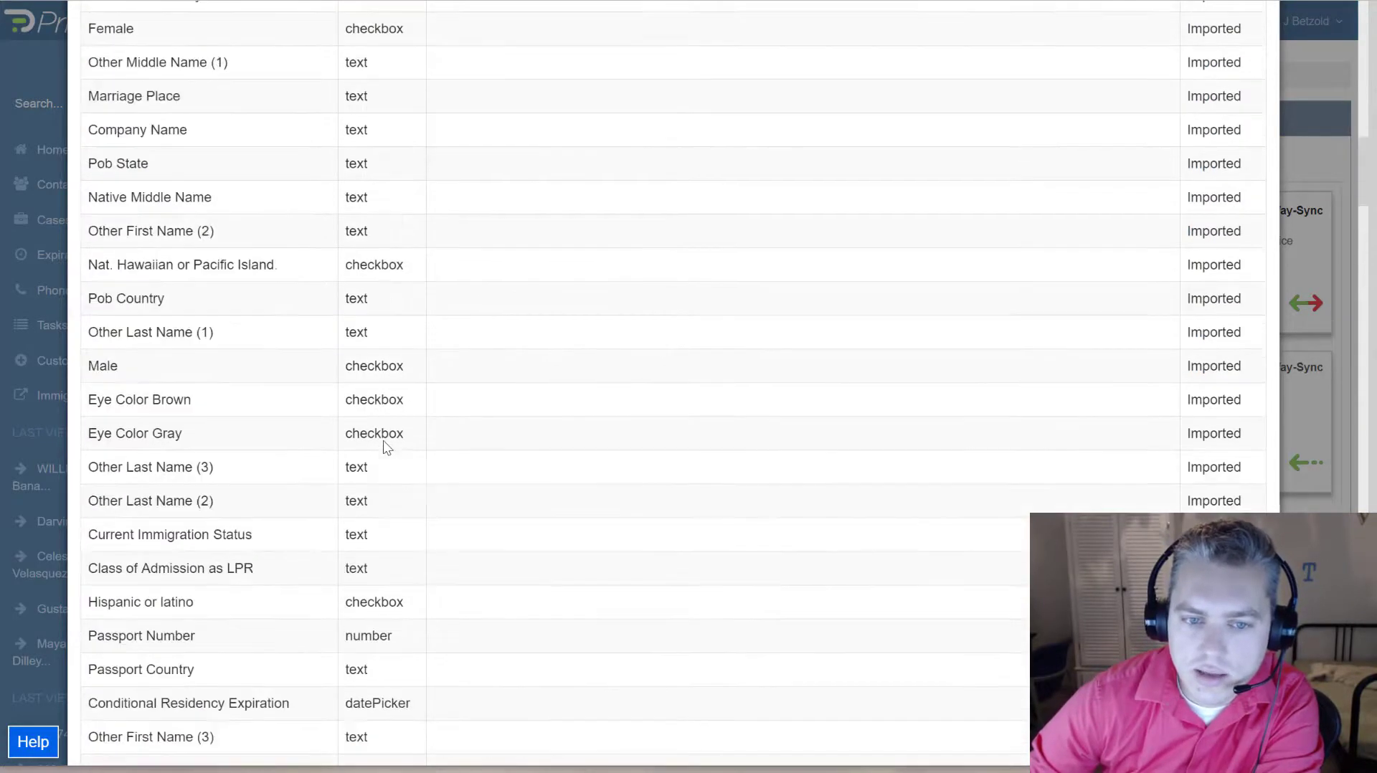
pyautogui.scroll(10, 387, 443)
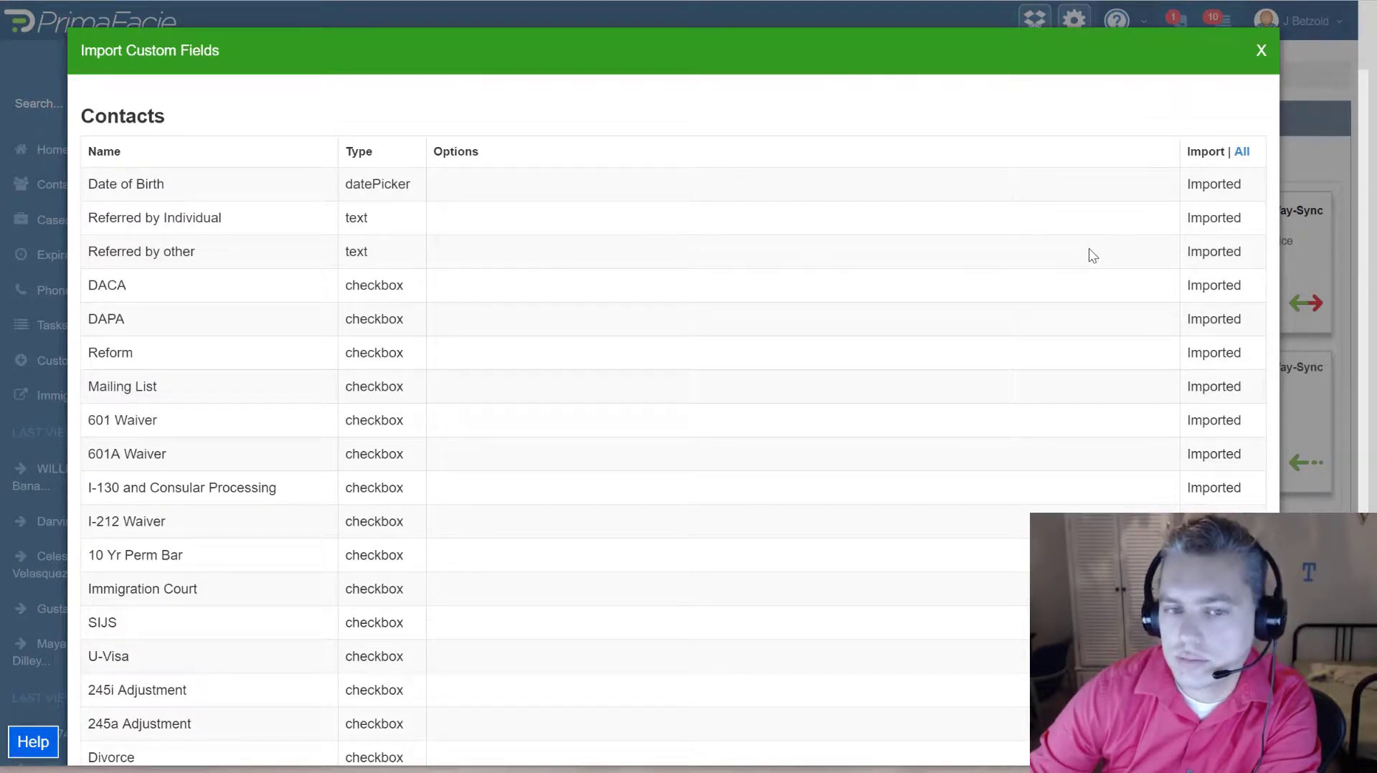
# Step: Check the import status of the contact custom fields and close the import list
pyautogui.scroll(-20, 1090, 249)
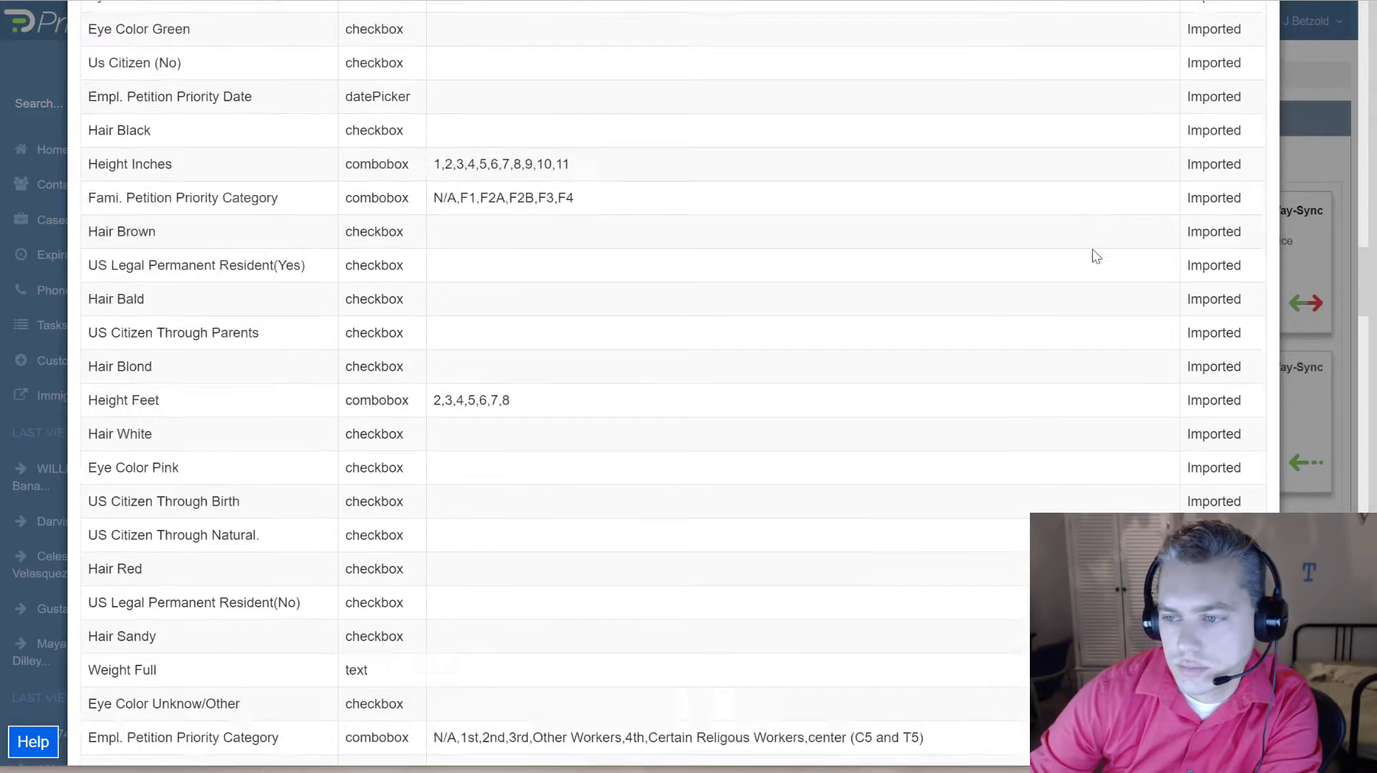
pyautogui.scroll(-10, 1092, 249)
pyautogui.scroll(6, 1092, 248)
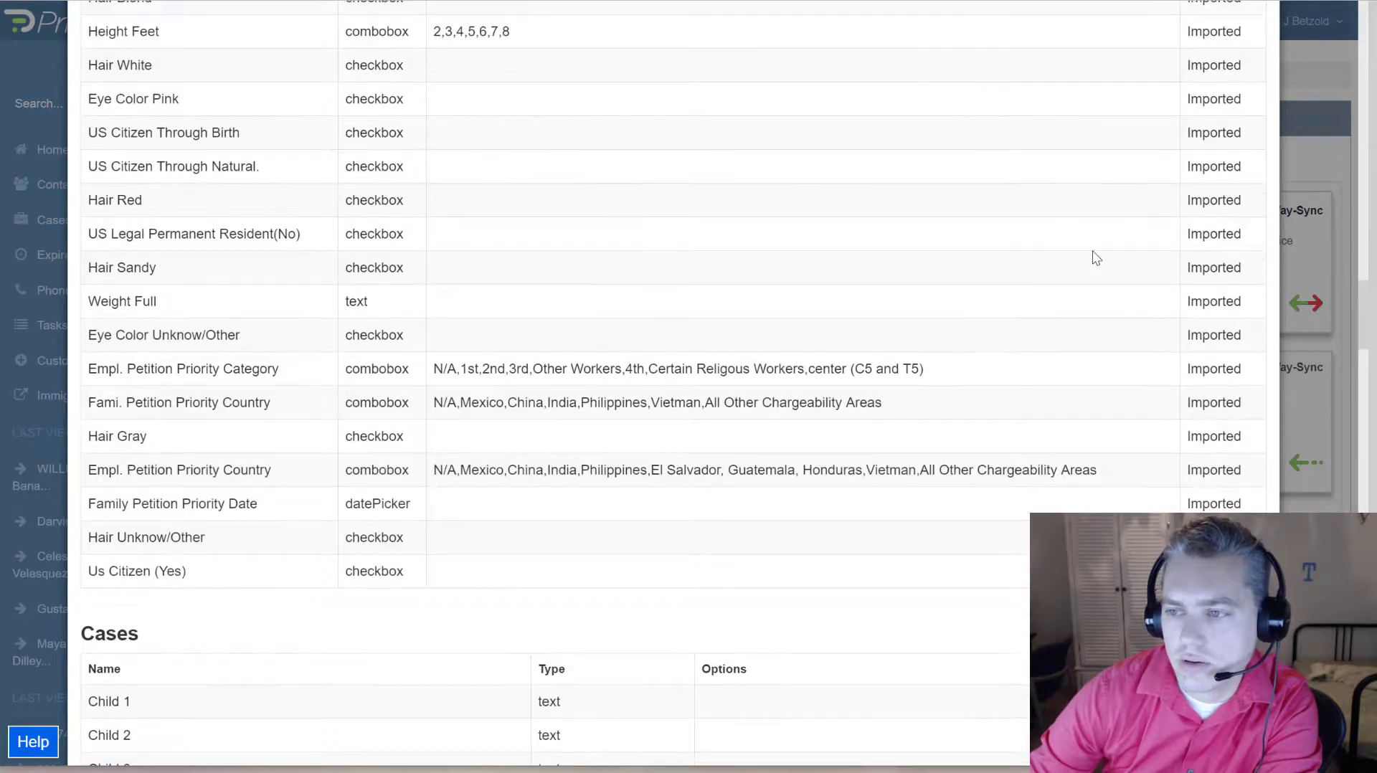
pyautogui.scroll(20, 1093, 252)
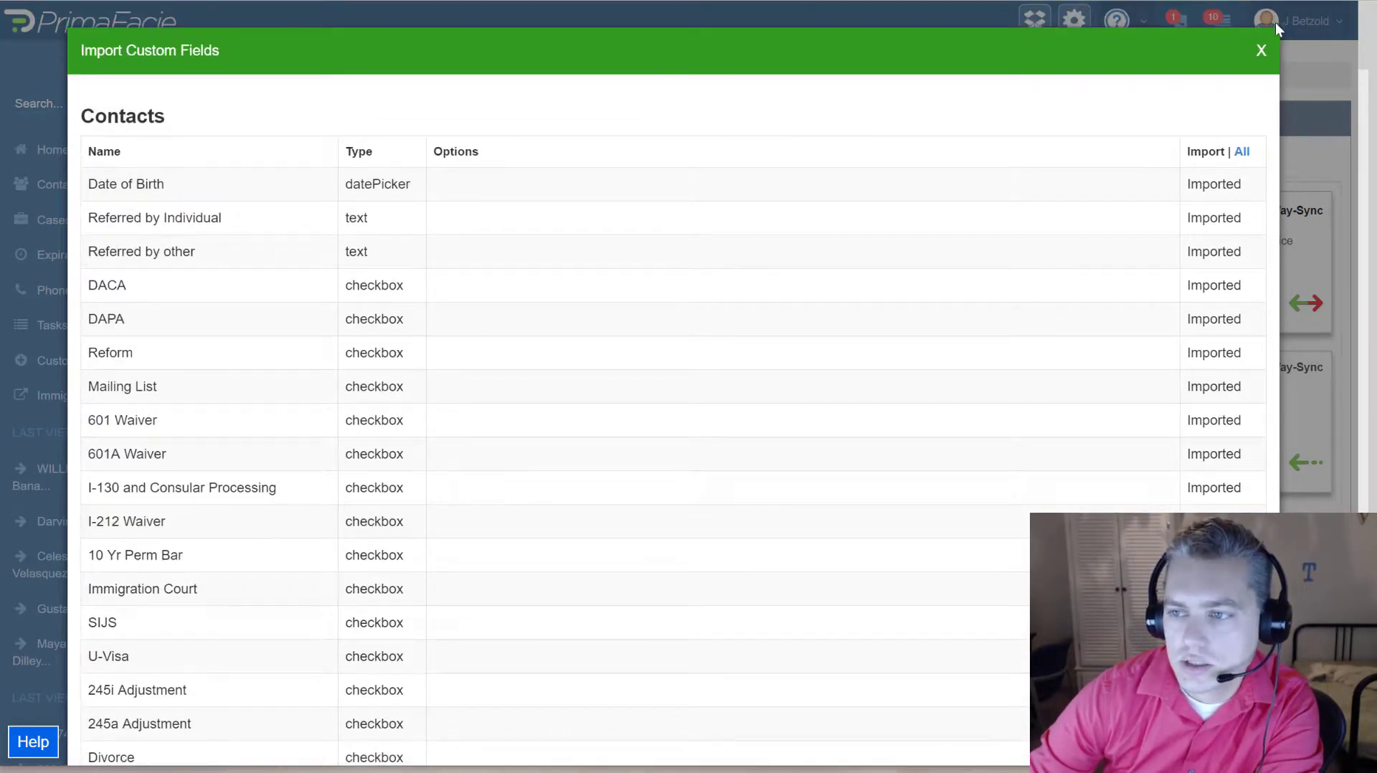
pyautogui.click(1263, 50)
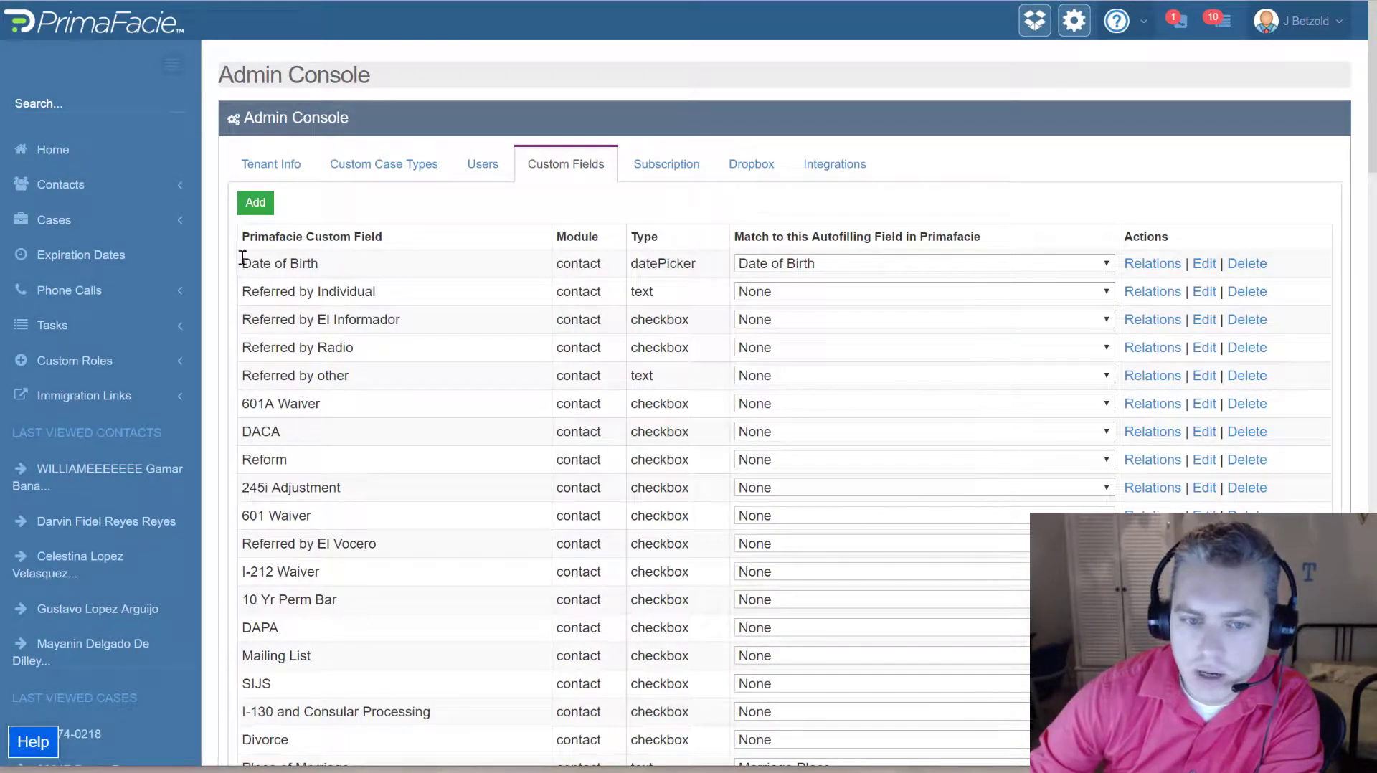
# Step: Match the Date of Birth custom field to the Date of Birth autofilling field
pyautogui.moveTo(244, 264); pyautogui.dragTo(320, 266)
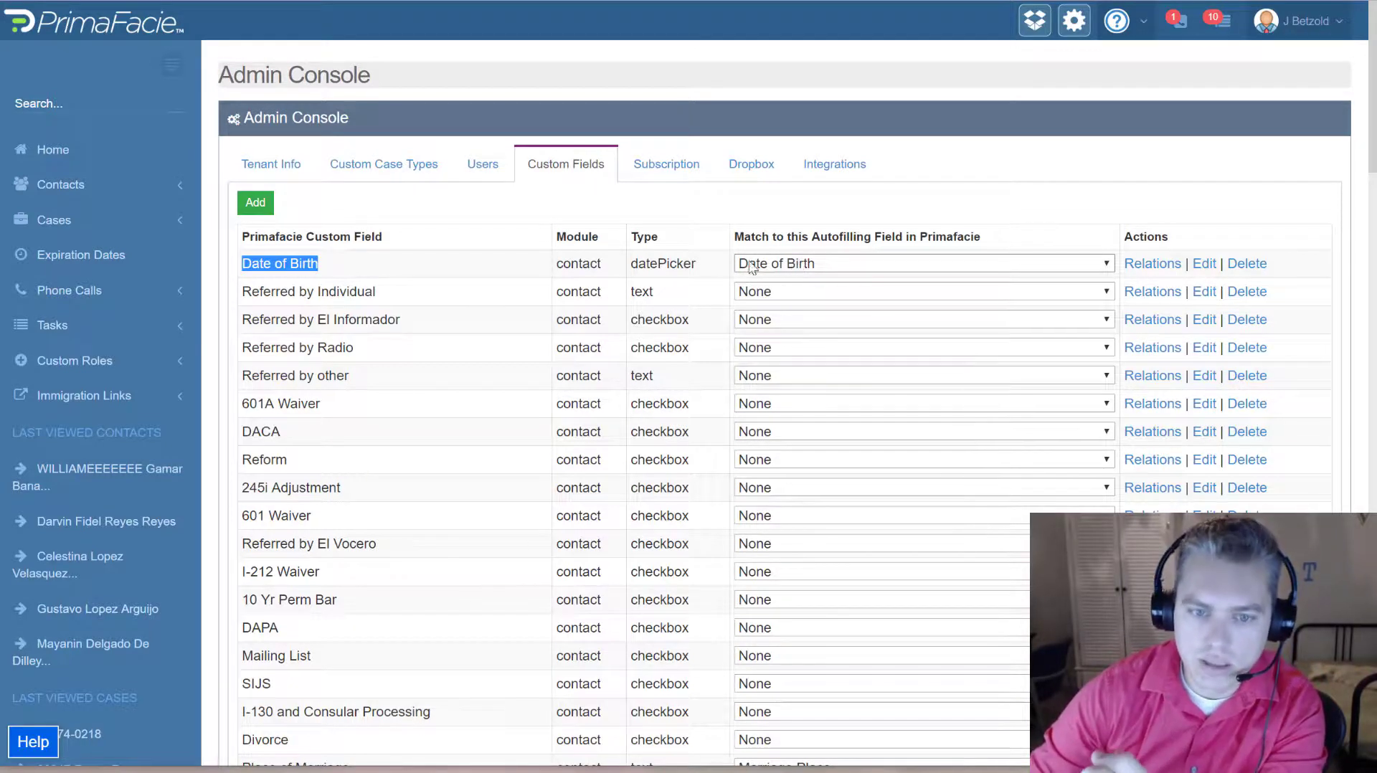
pyautogui.click(330, 269)
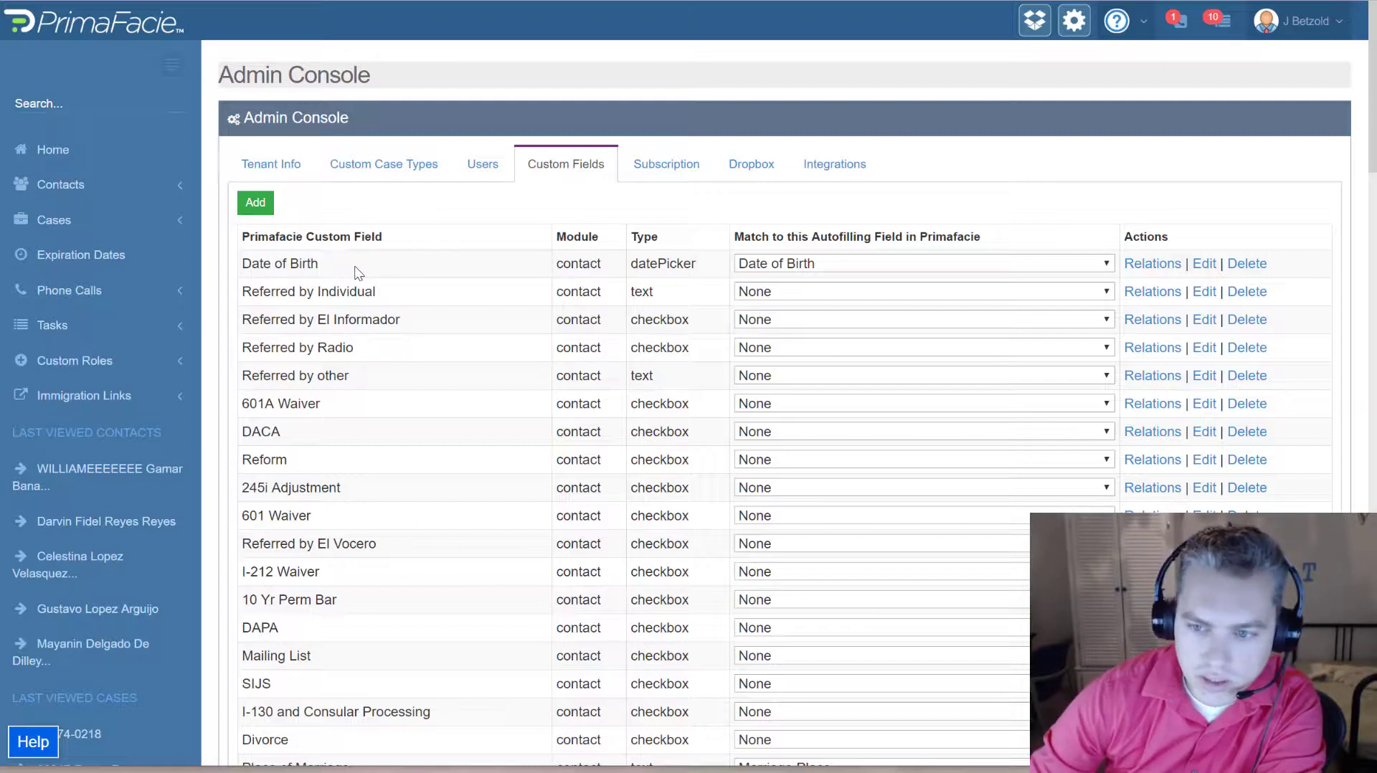
pyautogui.click(908, 262)
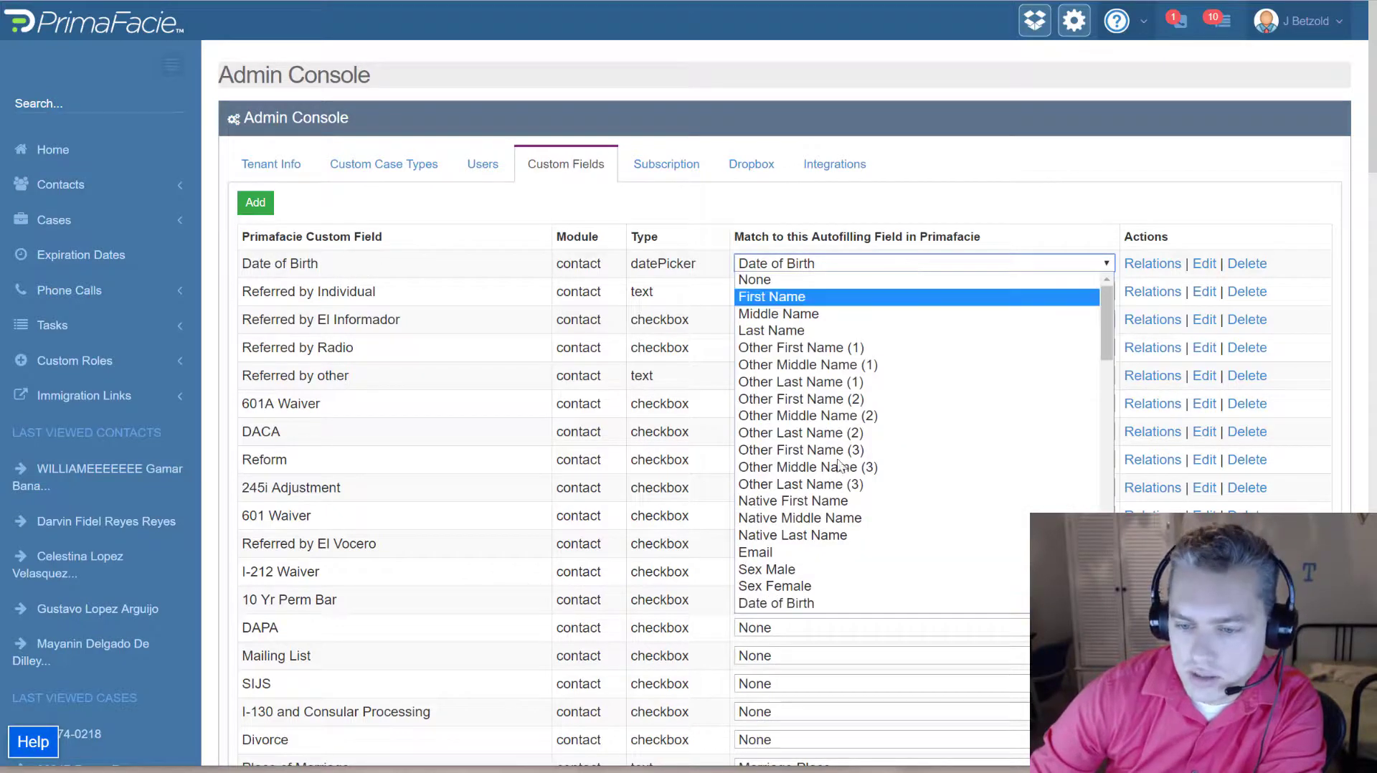
pyautogui.click(793, 603)
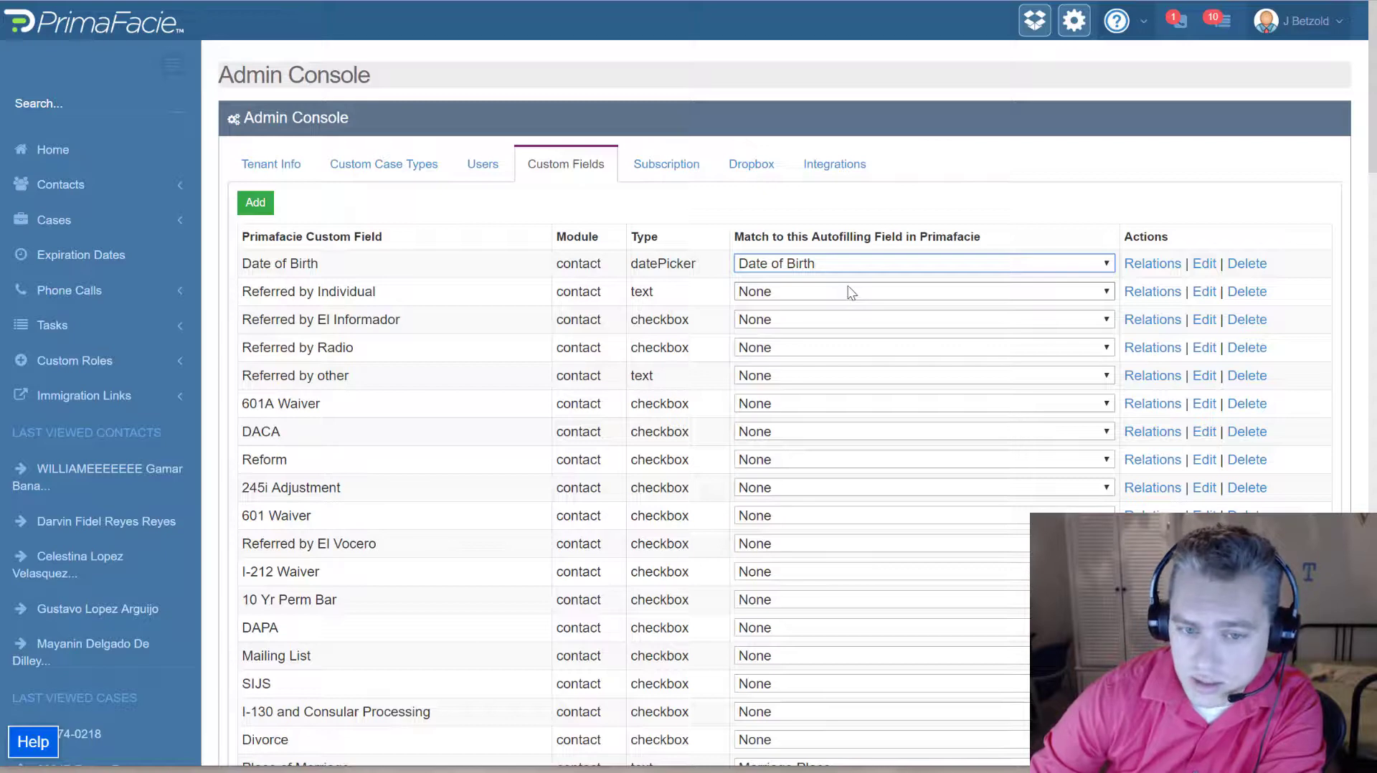
# Step: Match the Hair Red custom field to the Hair Red autofilling field
pyautogui.scroll(-20, 848, 287)
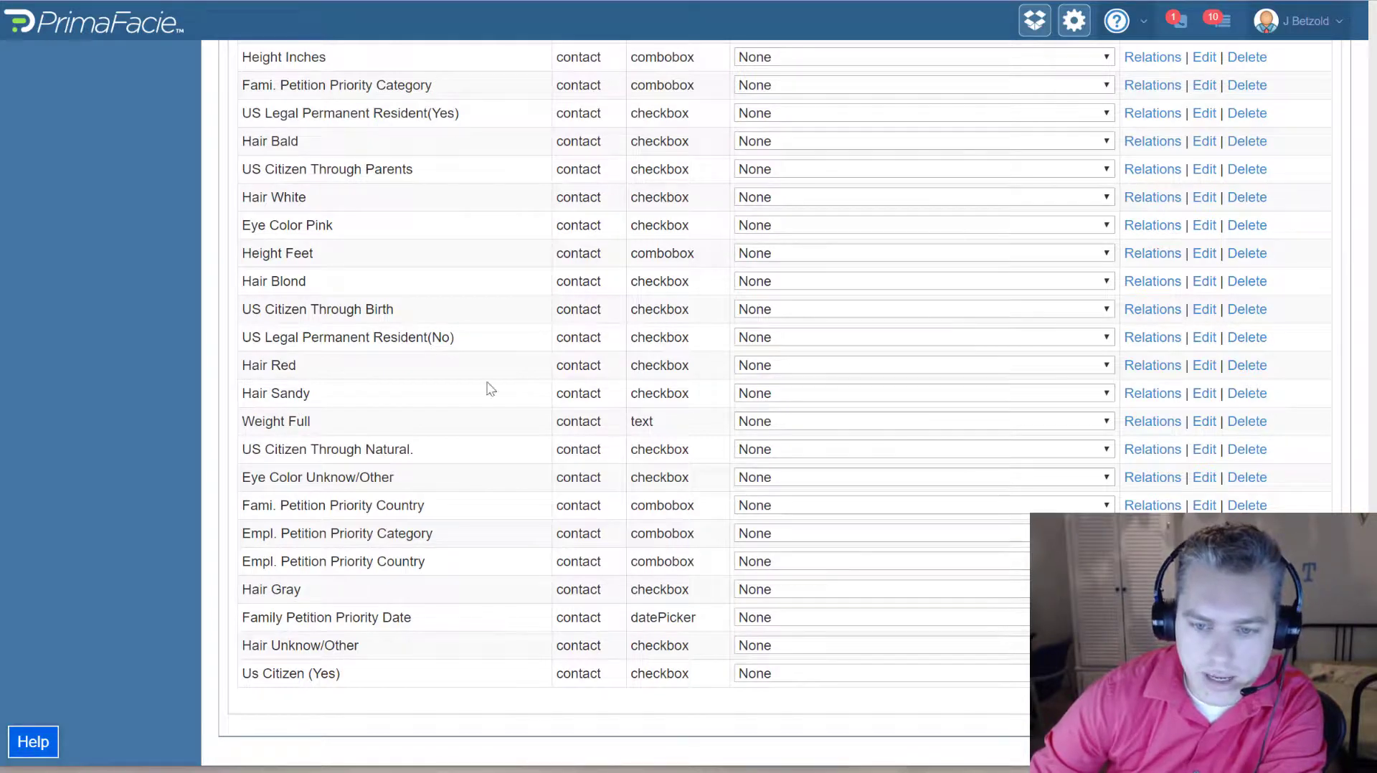
pyautogui.click(828, 367)
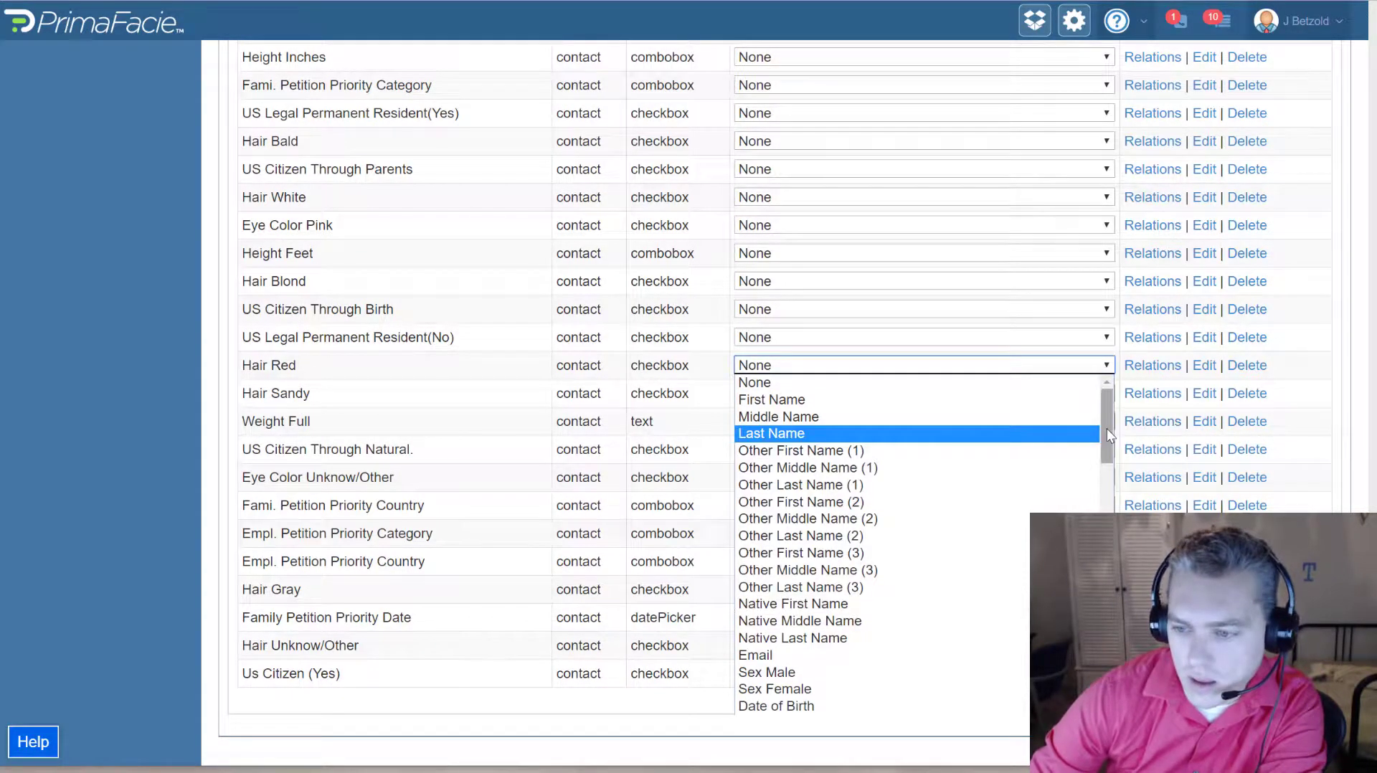
pyautogui.moveTo(1107, 428); pyautogui.dragTo(1105, 632)
pyautogui.click(877, 626)
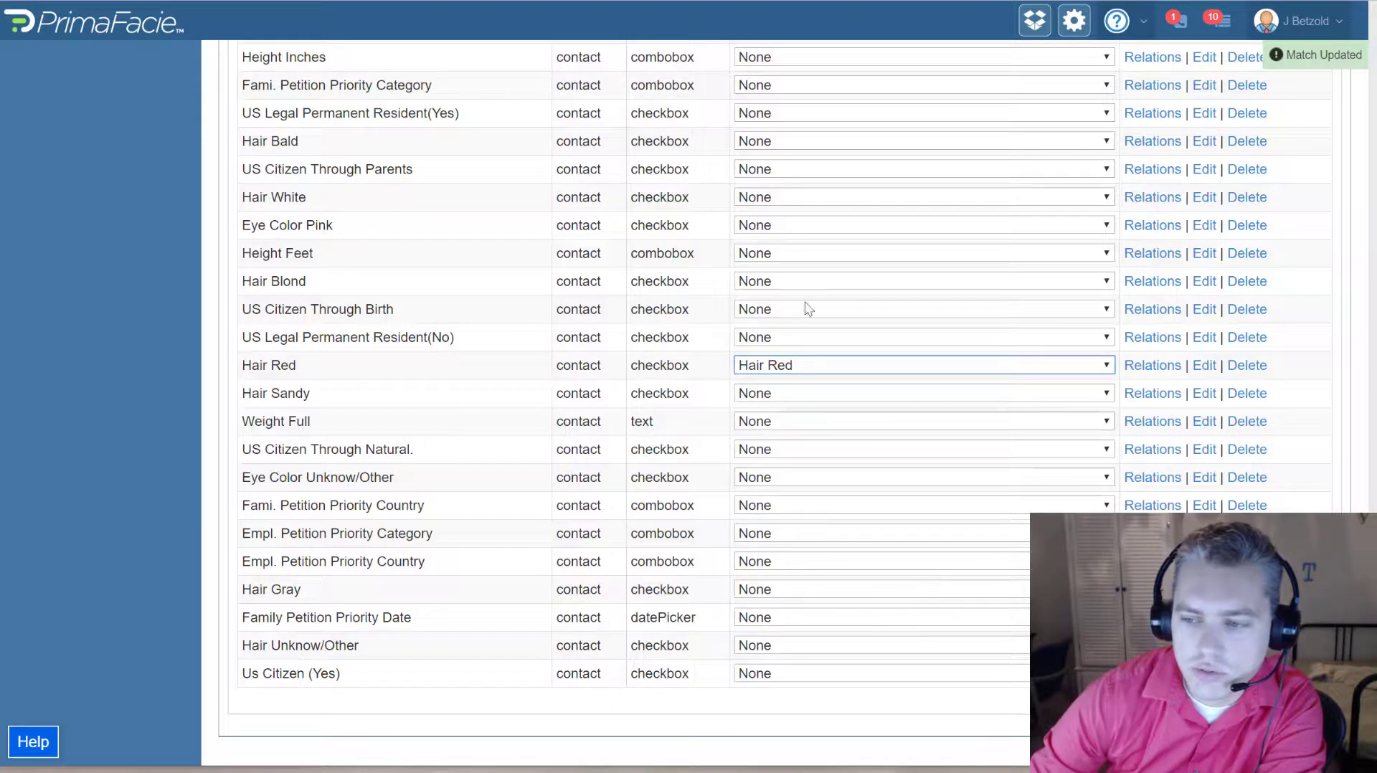
# Step: Return to the integration settings and enable Two-Way-Sync for Clio
pyautogui.scroll(15, 881, 343)
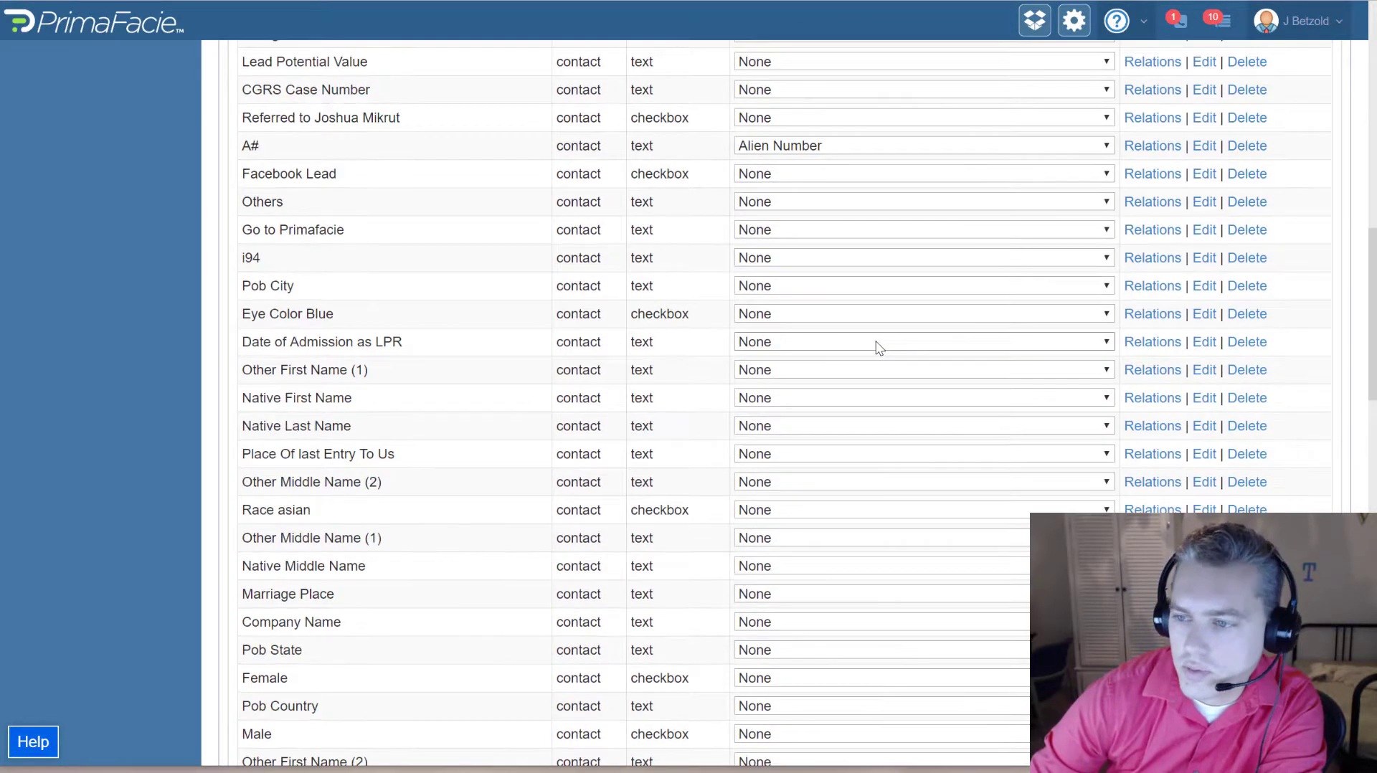
pyautogui.scroll(3, 865, 348)
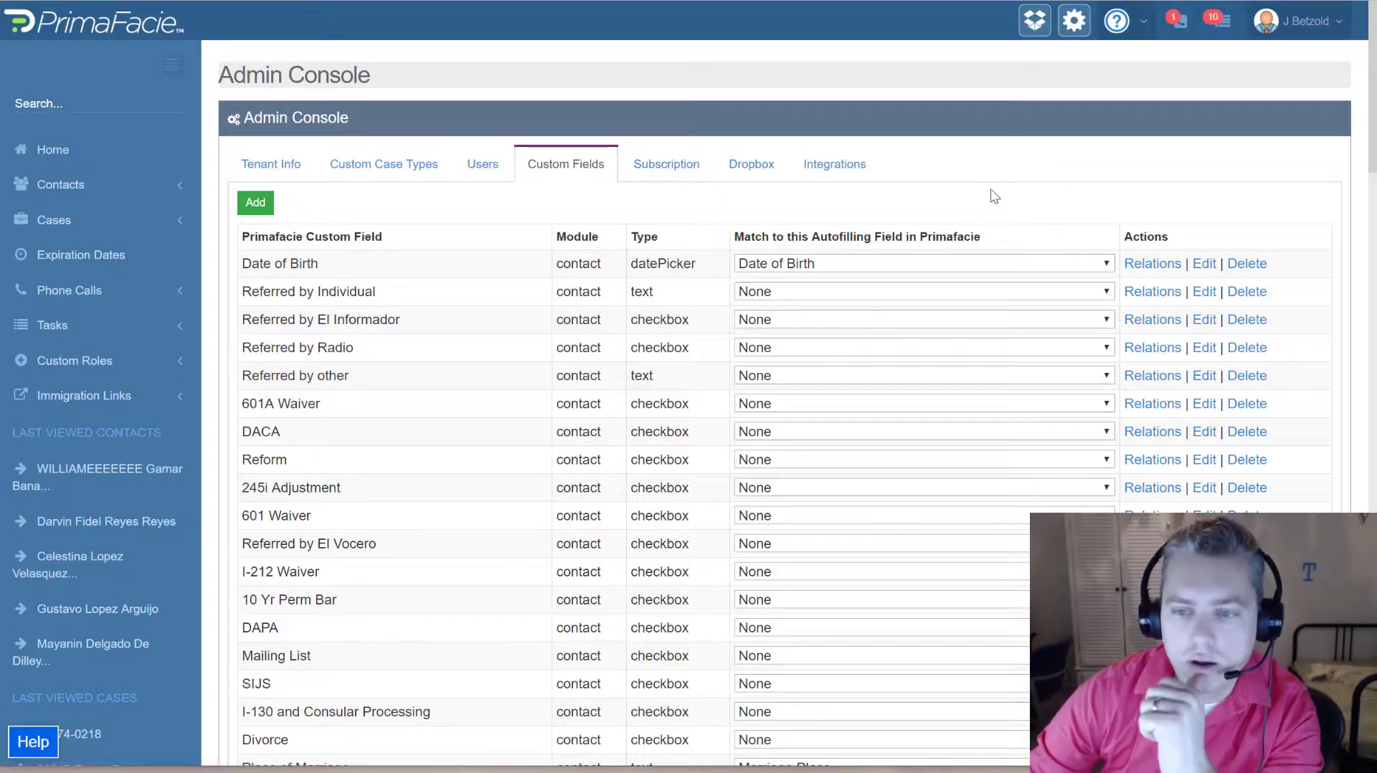
pyautogui.click(821, 169)
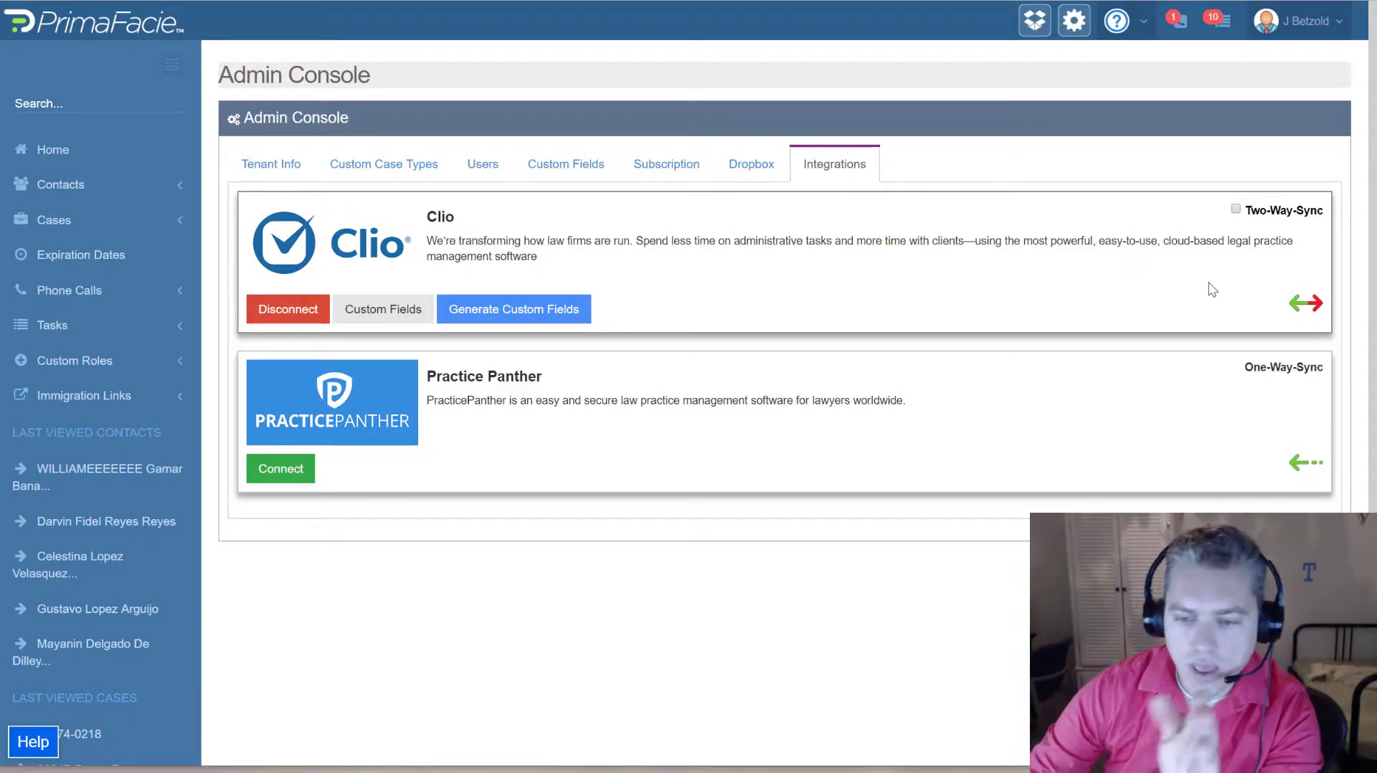
pyautogui.click(1235, 211)
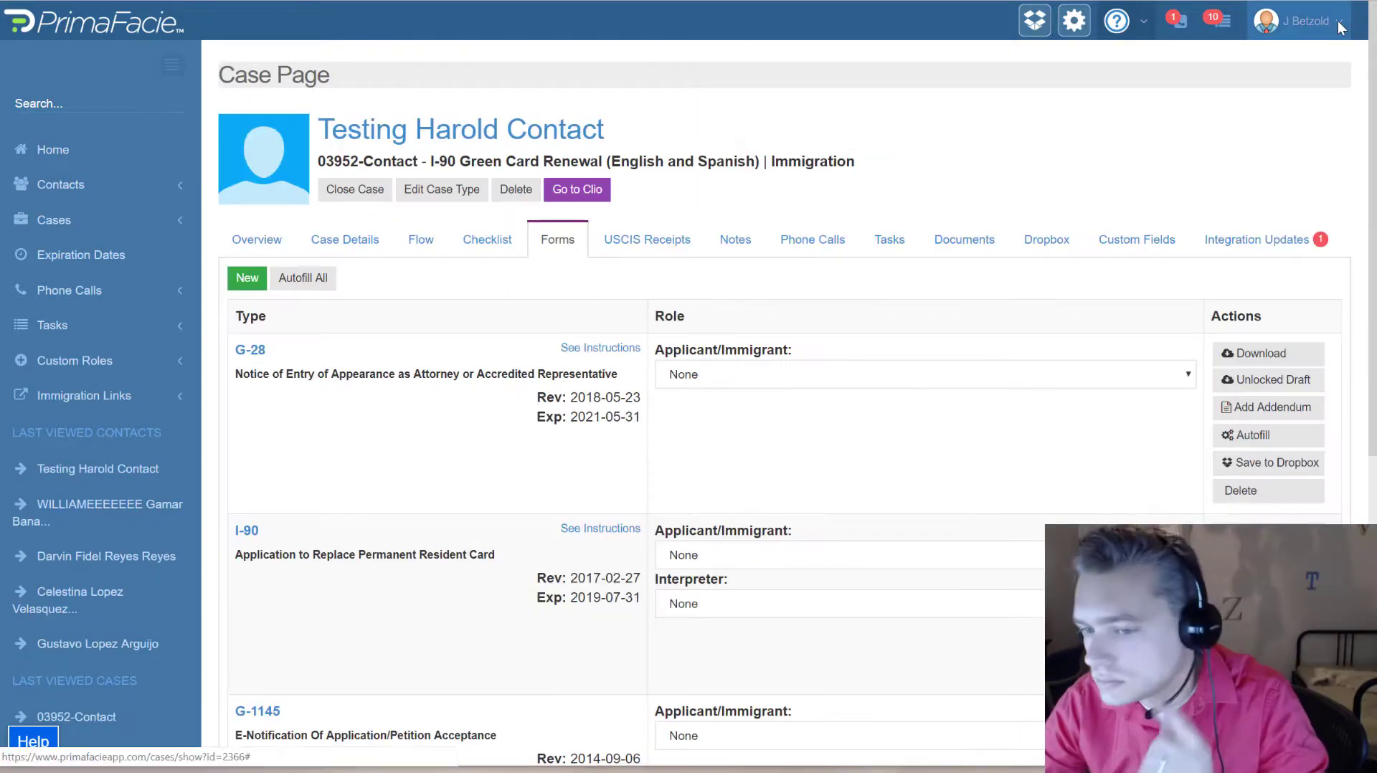
# Step: Open the Admin Console's user list and review the Clio user relations of the first two users
pyautogui.click(1337, 20)
pyautogui.click(1298, 56)
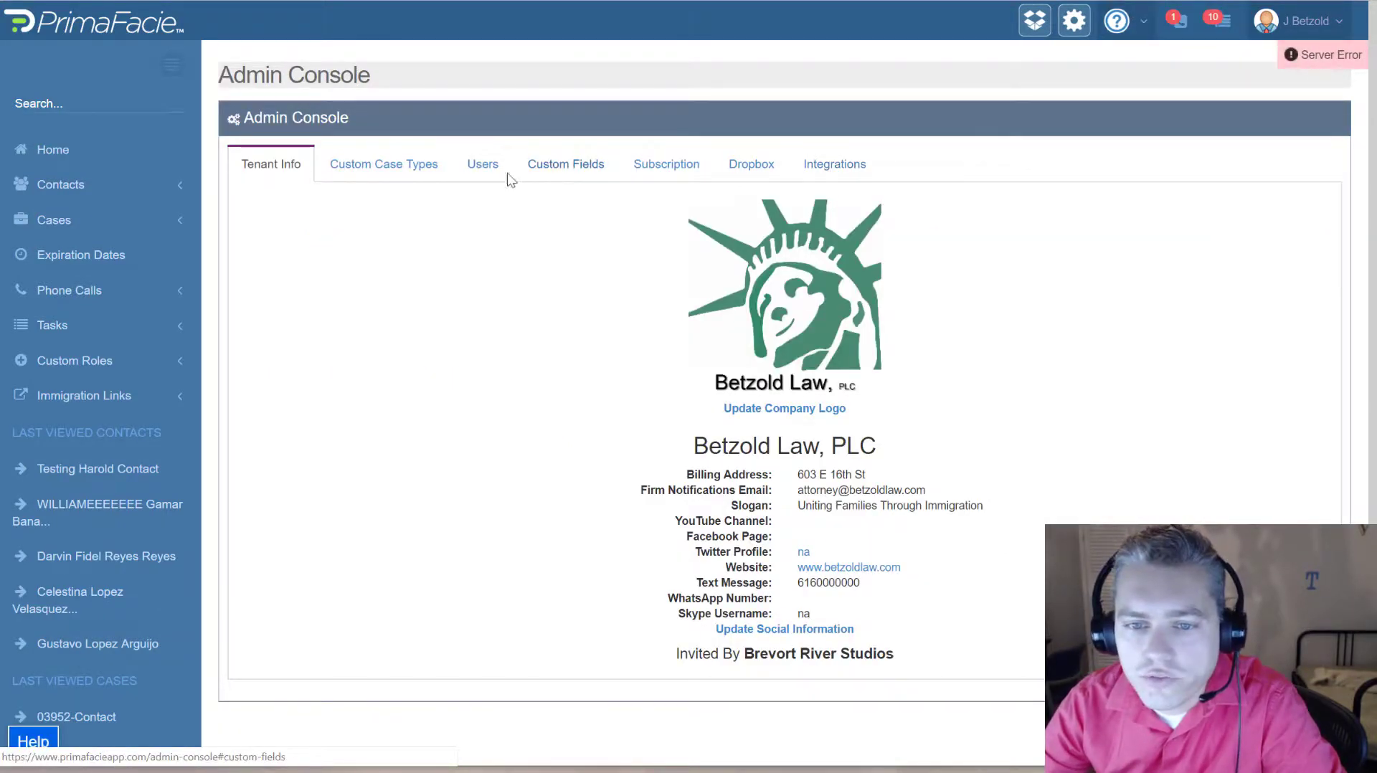
pyautogui.click(485, 172)
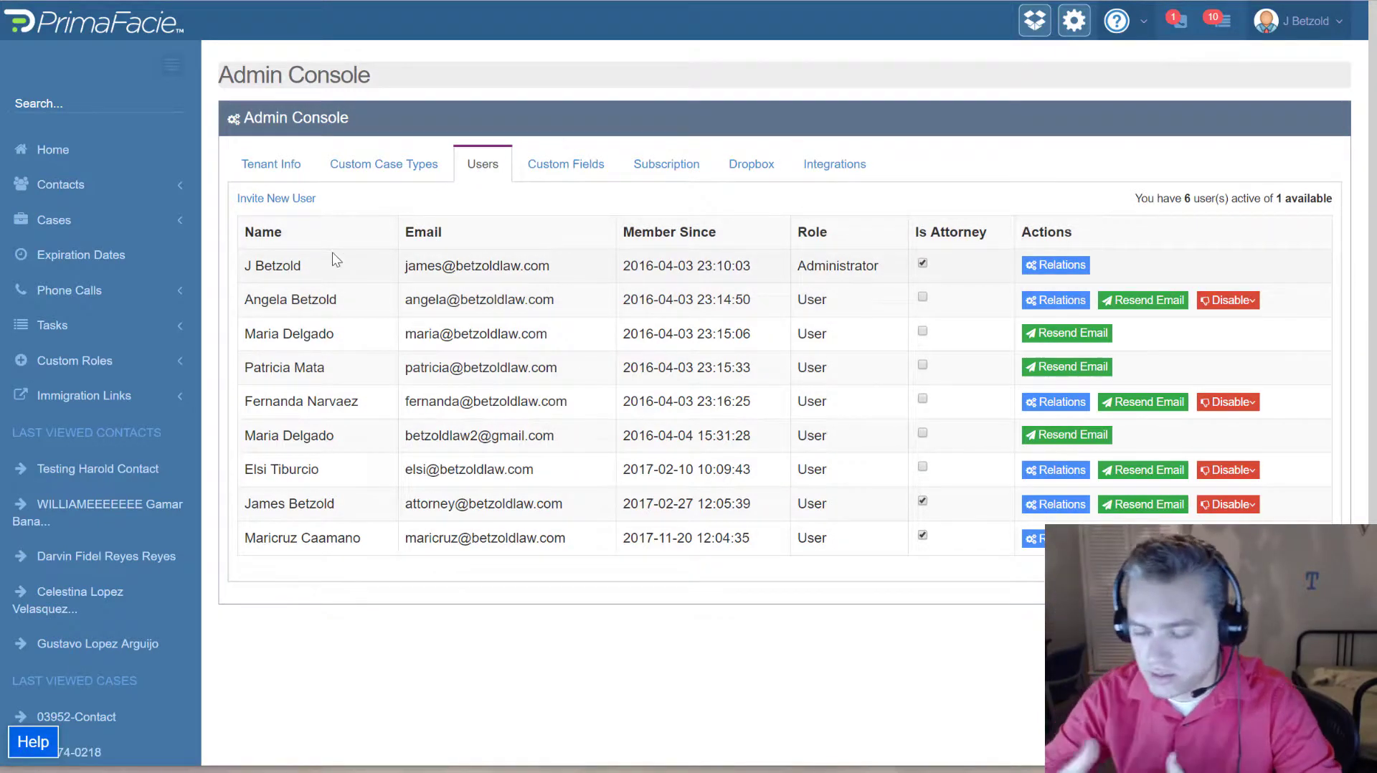
pyautogui.click(1050, 267)
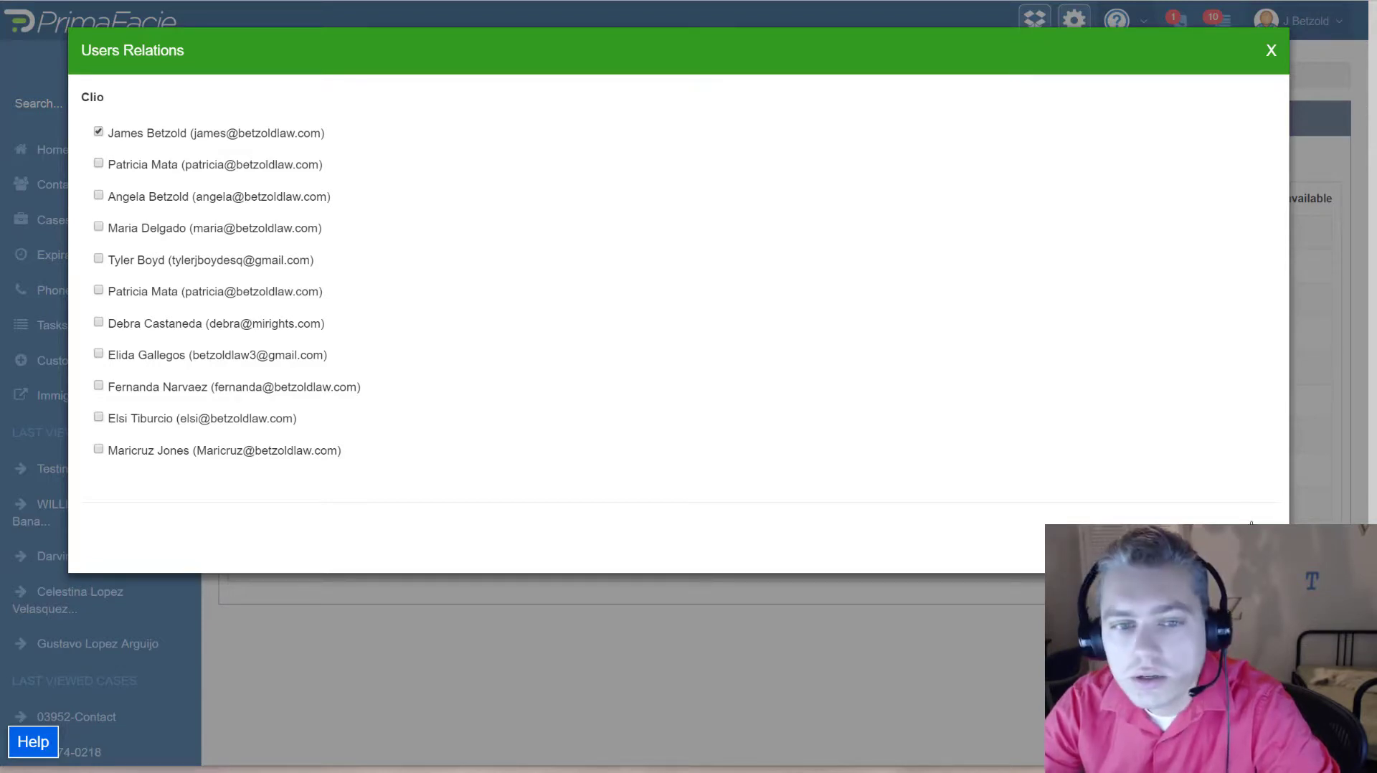
pyautogui.click(1271, 51)
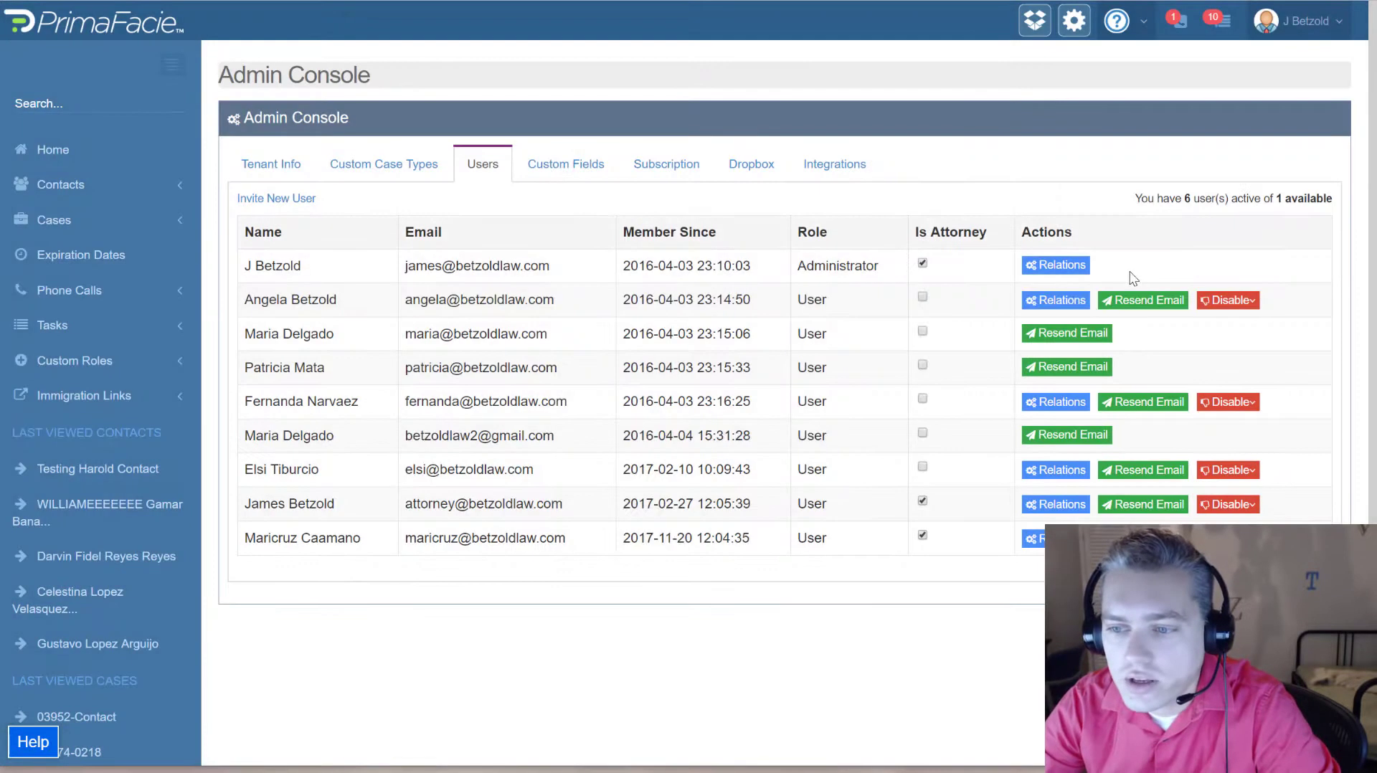
pyautogui.click(1062, 302)
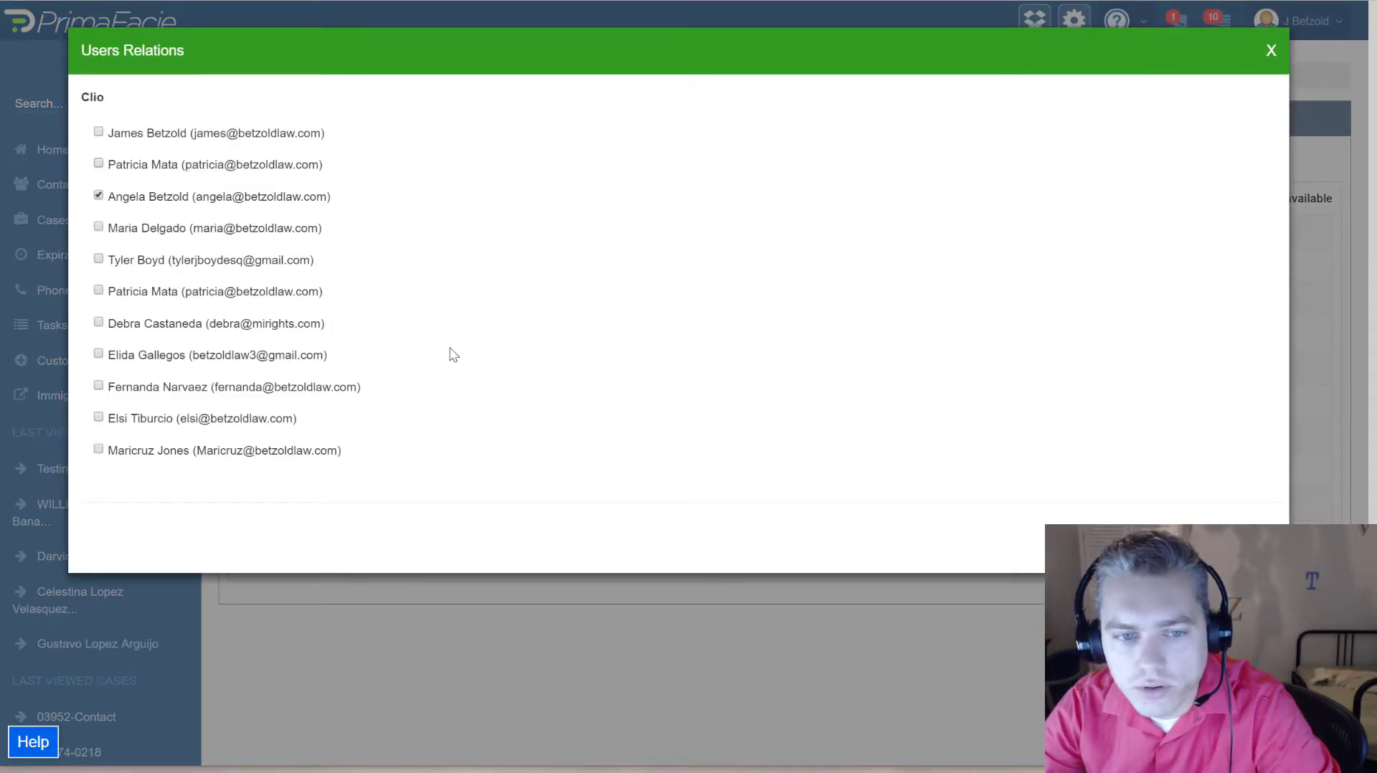
pyautogui.press('Escape')
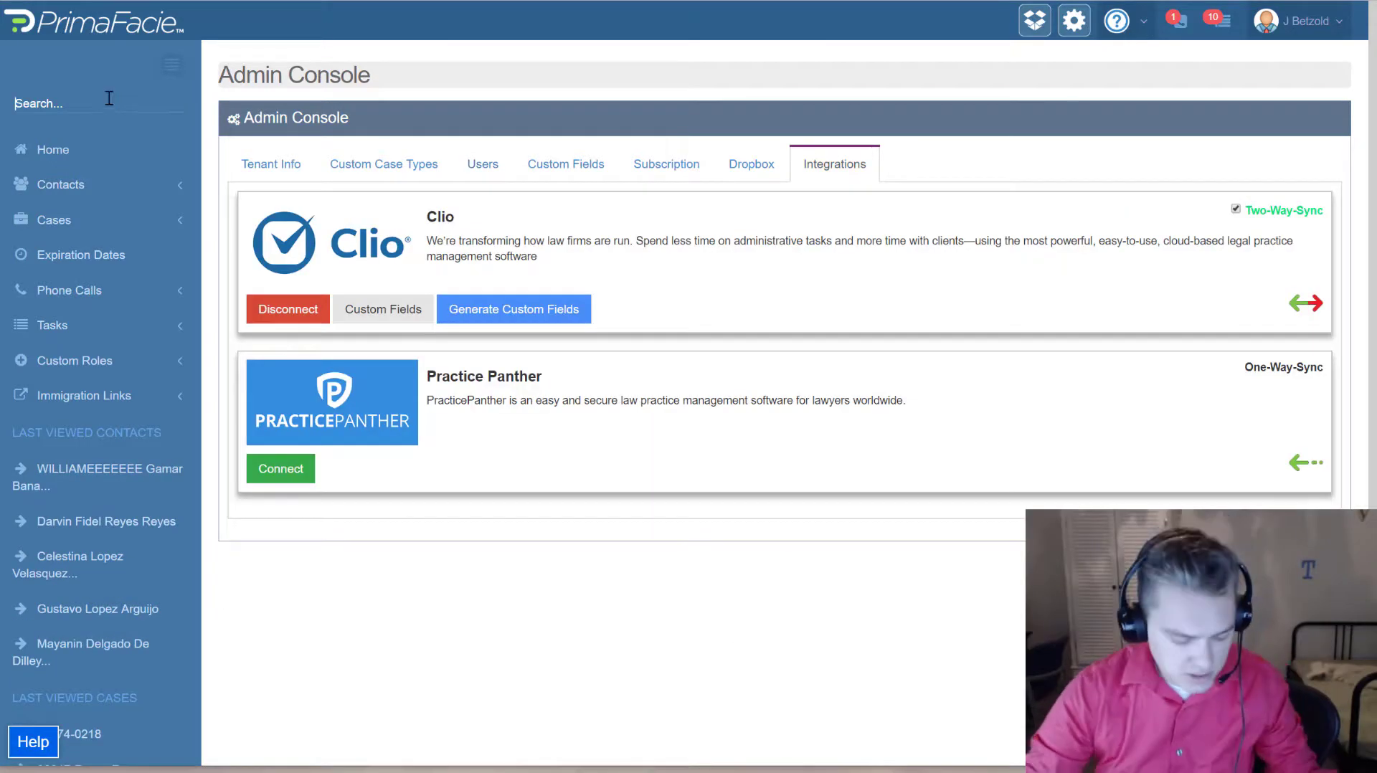
# Step: Search for "testing" and open the matching contact from the Clio results for import
pyautogui.click(109, 100)
pyautogui.write('tes')
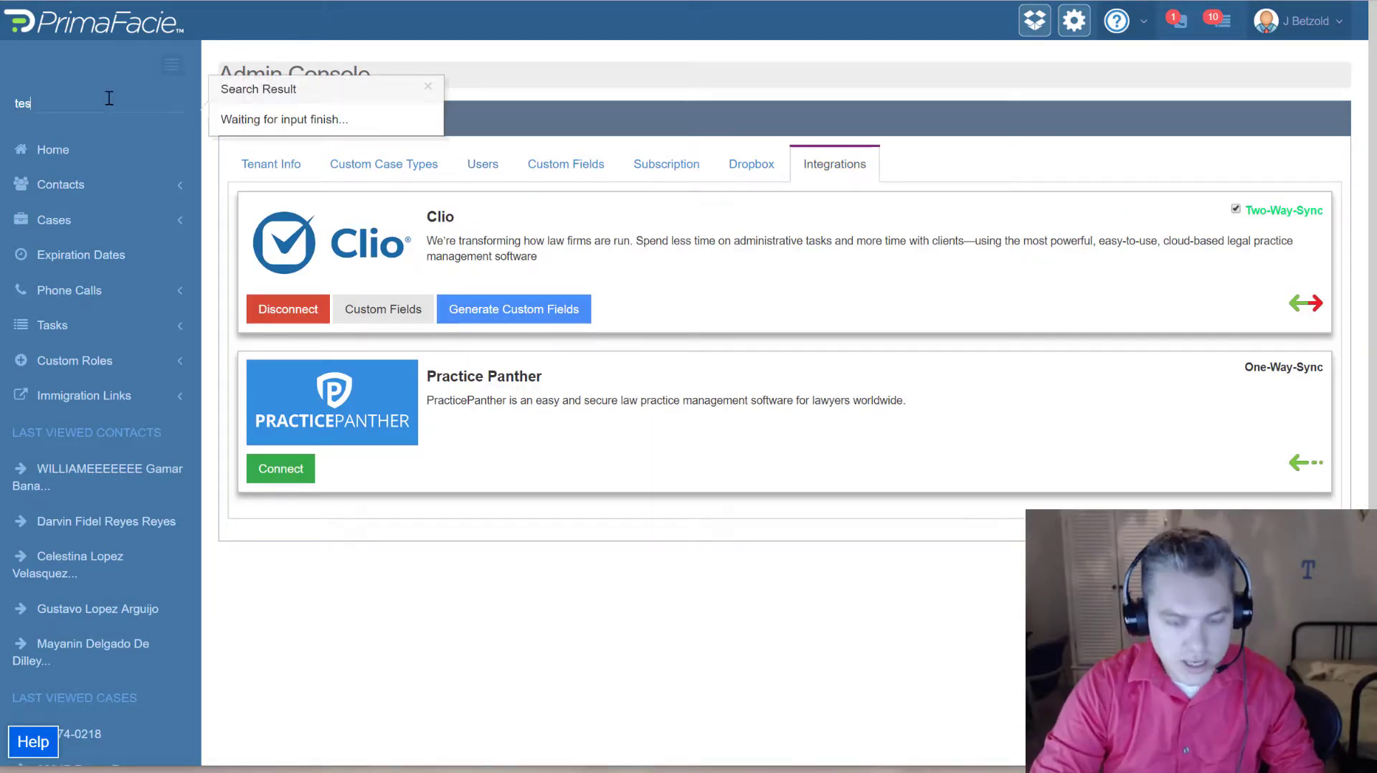
pyautogui.write('t')
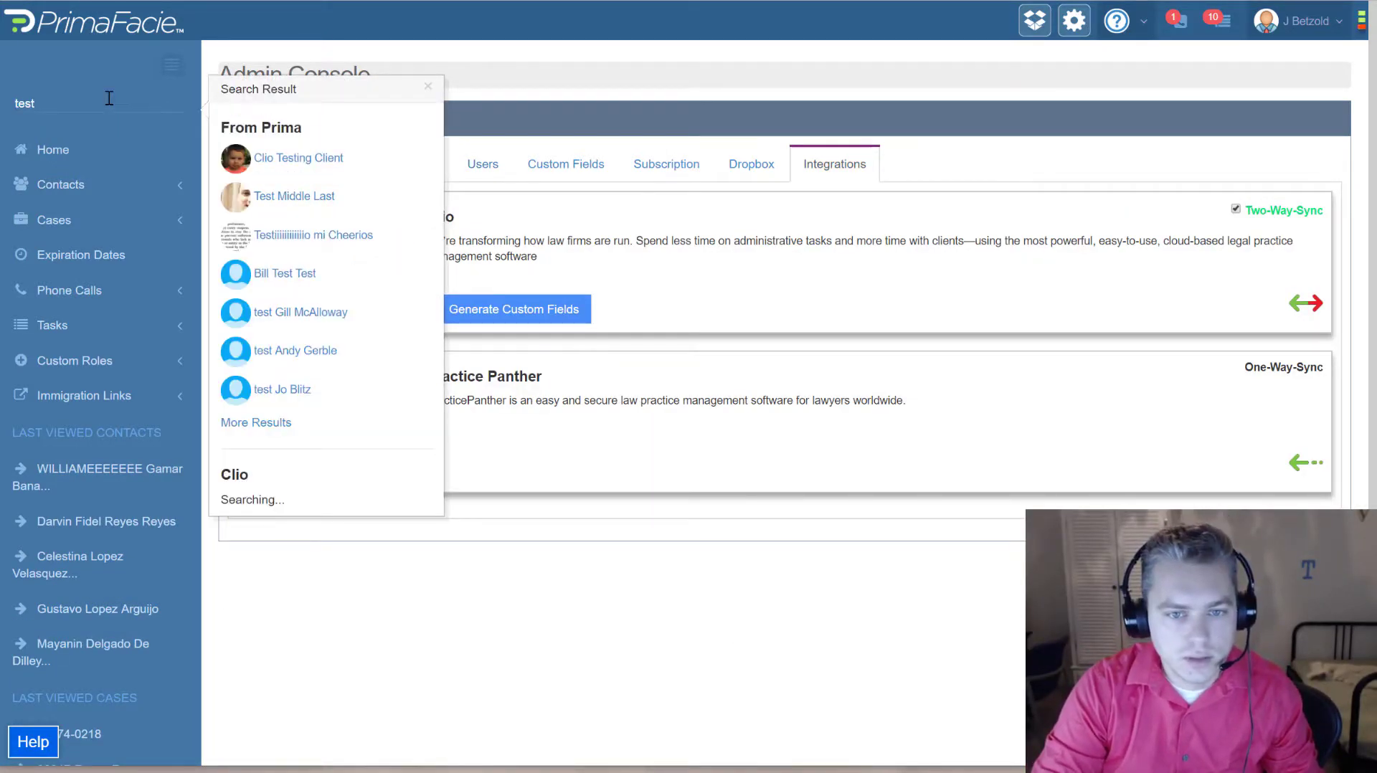
pyautogui.write('ing')
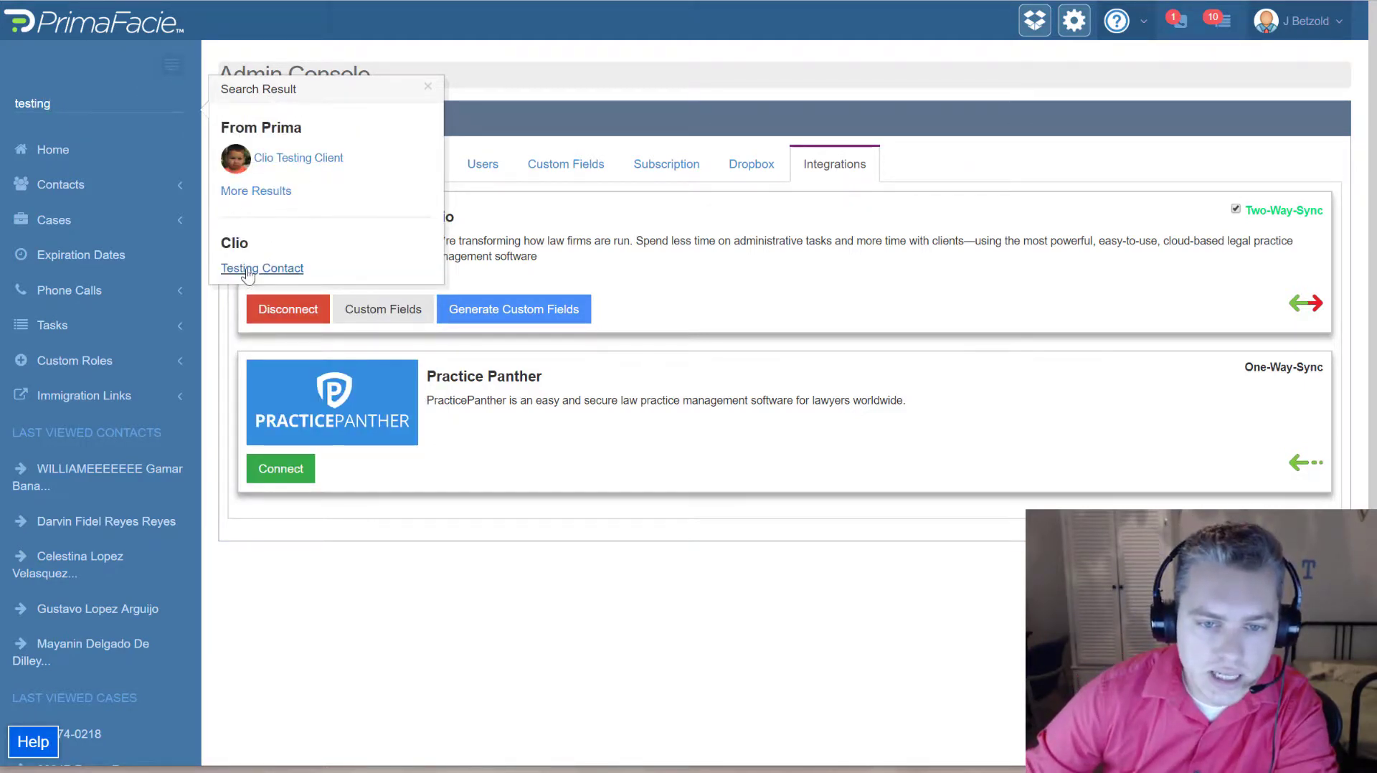
pyautogui.click(247, 270)
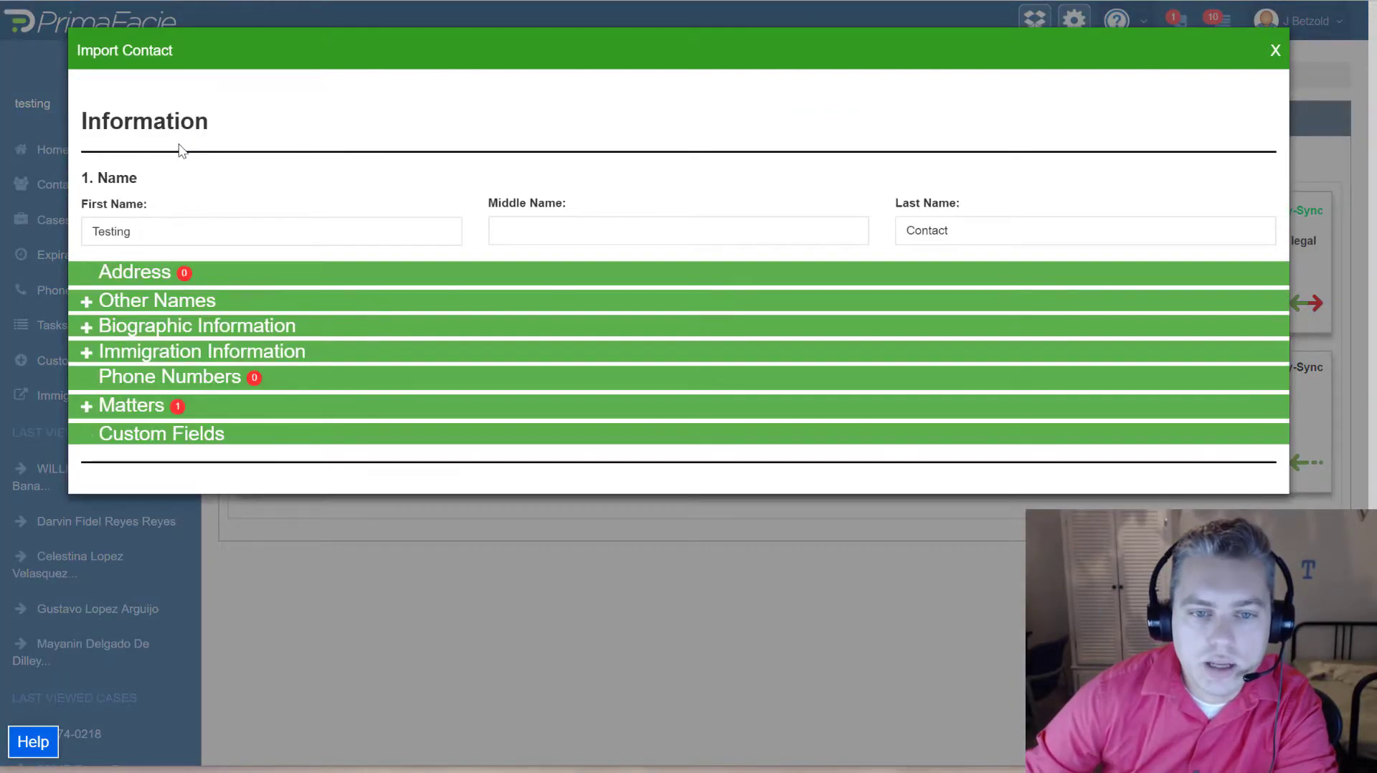
# Step: Enter the contact's middle name in the import form
pyautogui.click(500, 228)
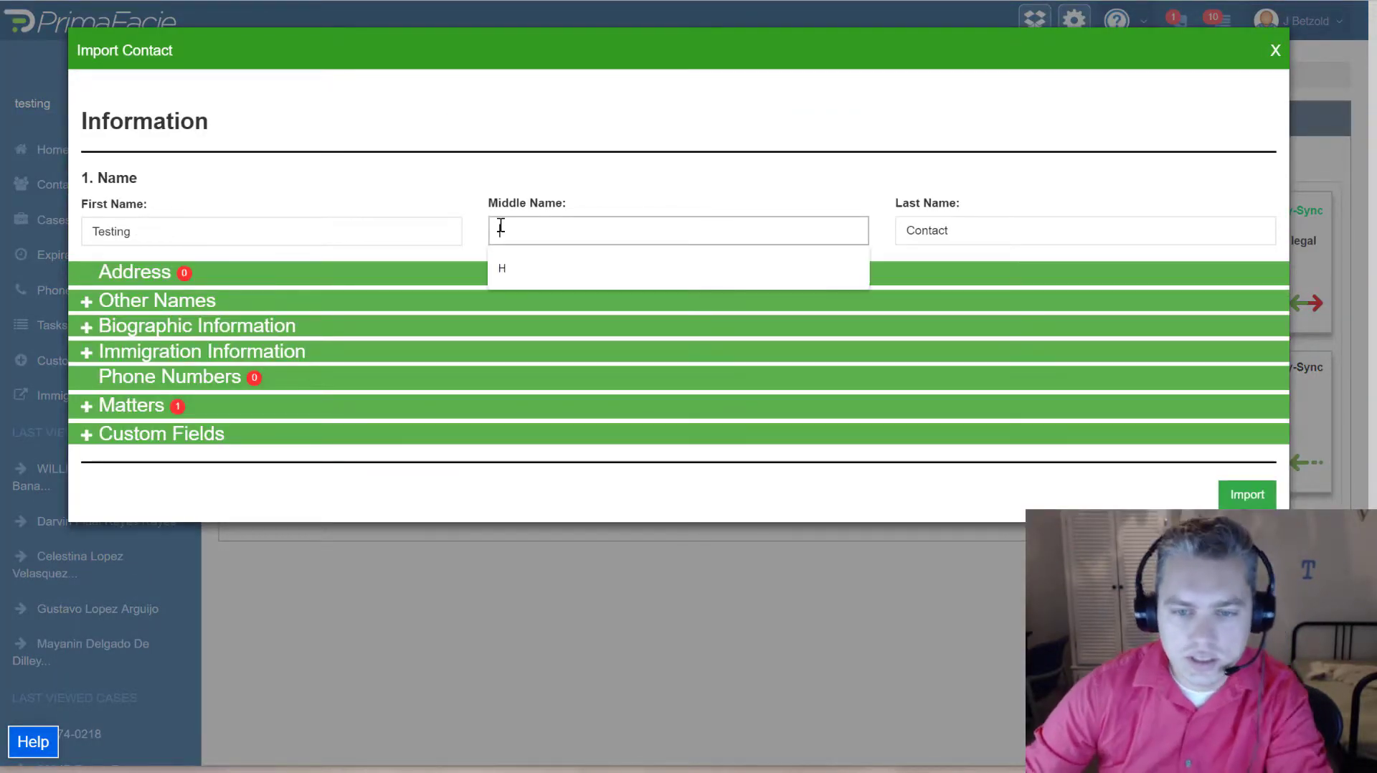
pyautogui.write('Haro')
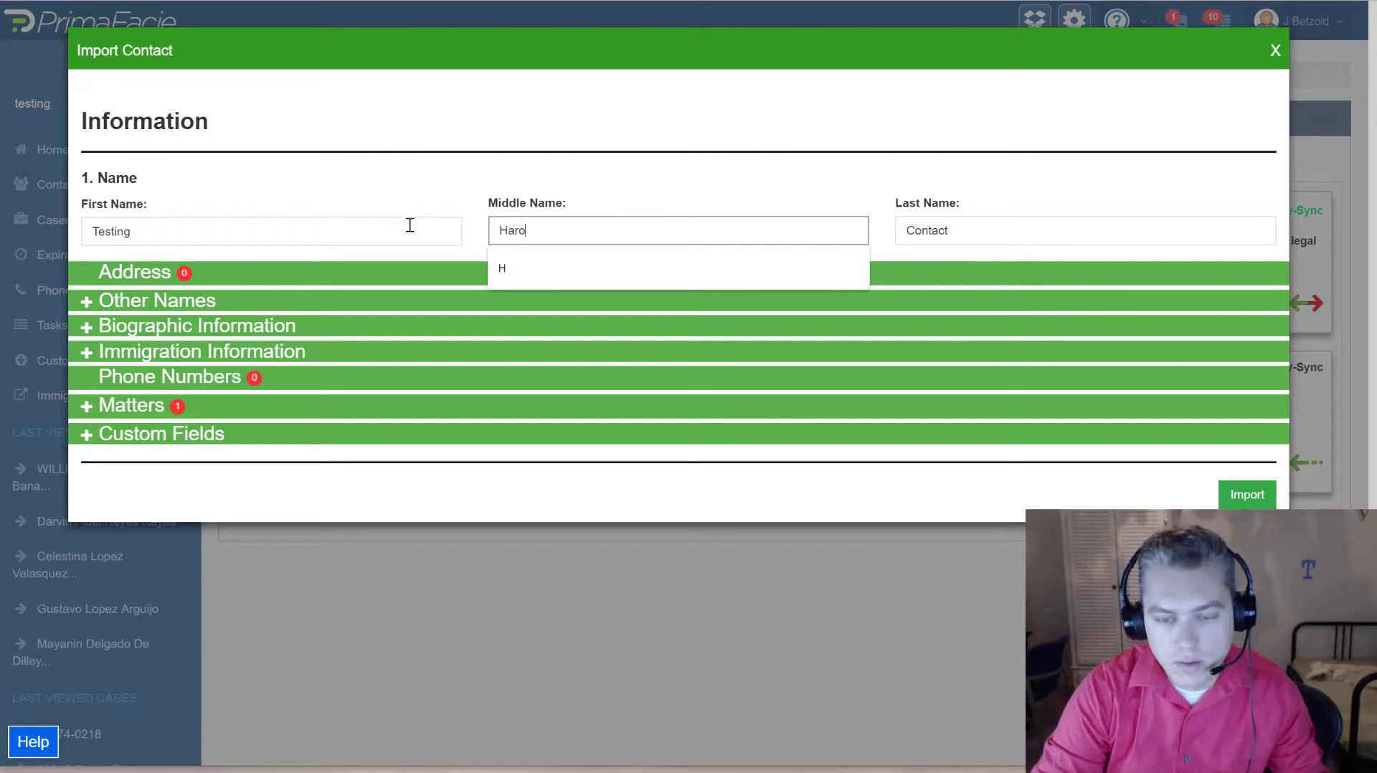
pyautogui.write('ld')
pyautogui.click(1062, 198)
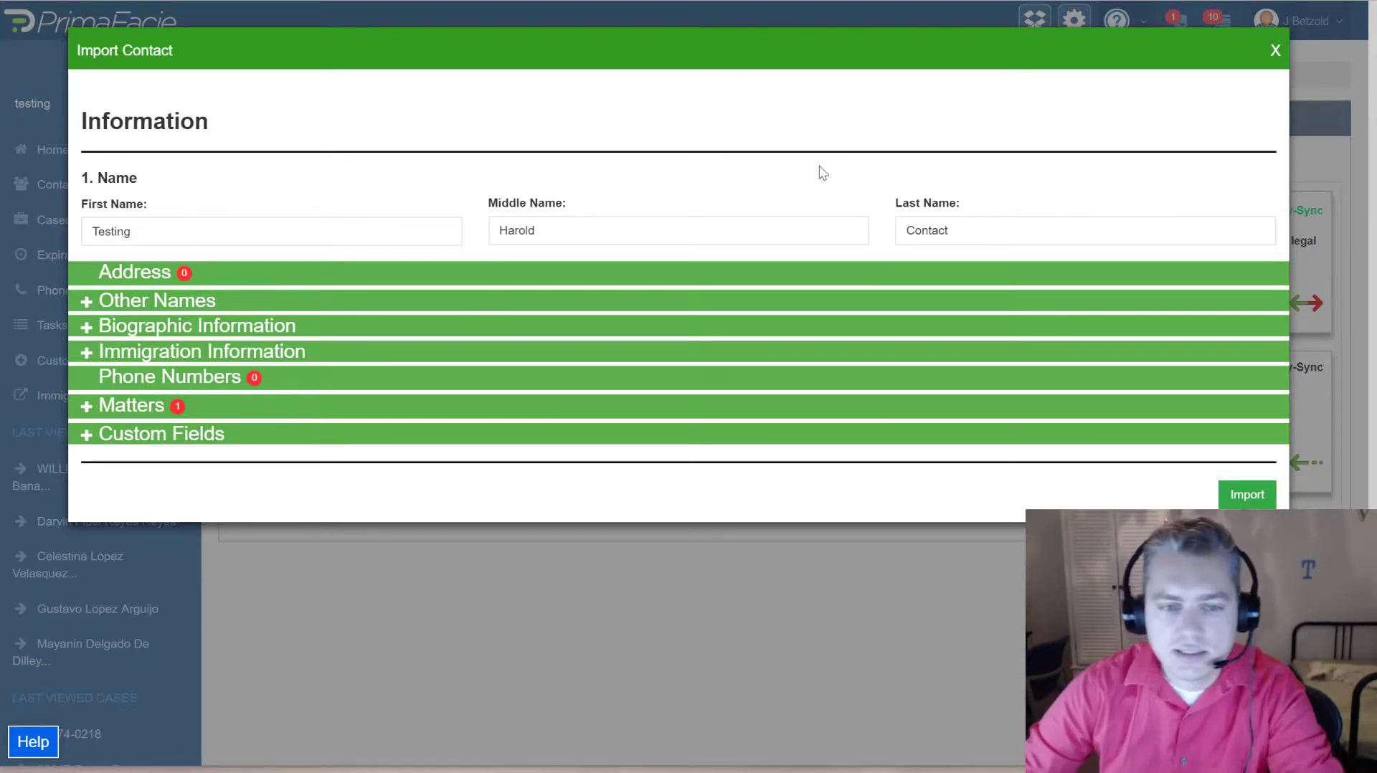
# Step: Review the Other Names, Biographic Information and Immigration Information sections of the contact import form
pyautogui.click(118, 304)
pyautogui.click(118, 304)
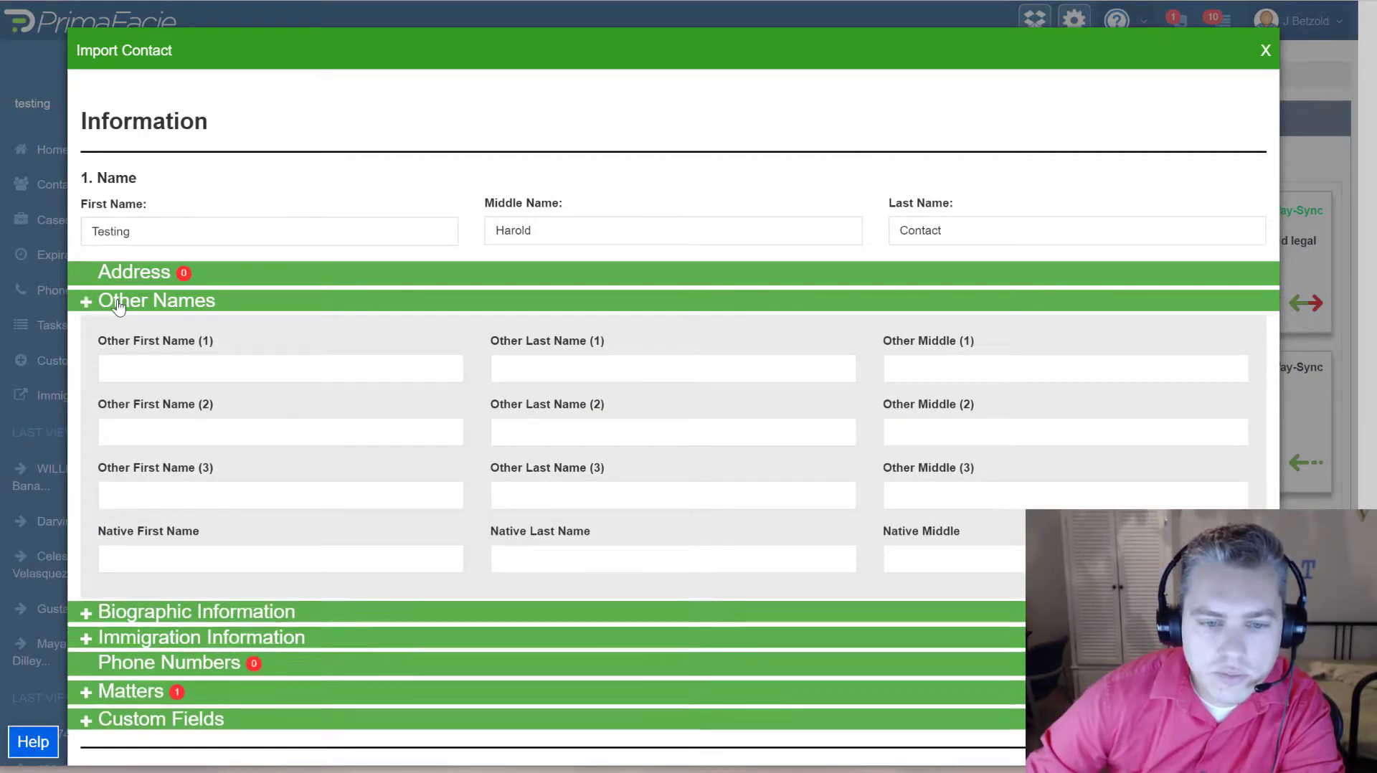
pyautogui.click(119, 328)
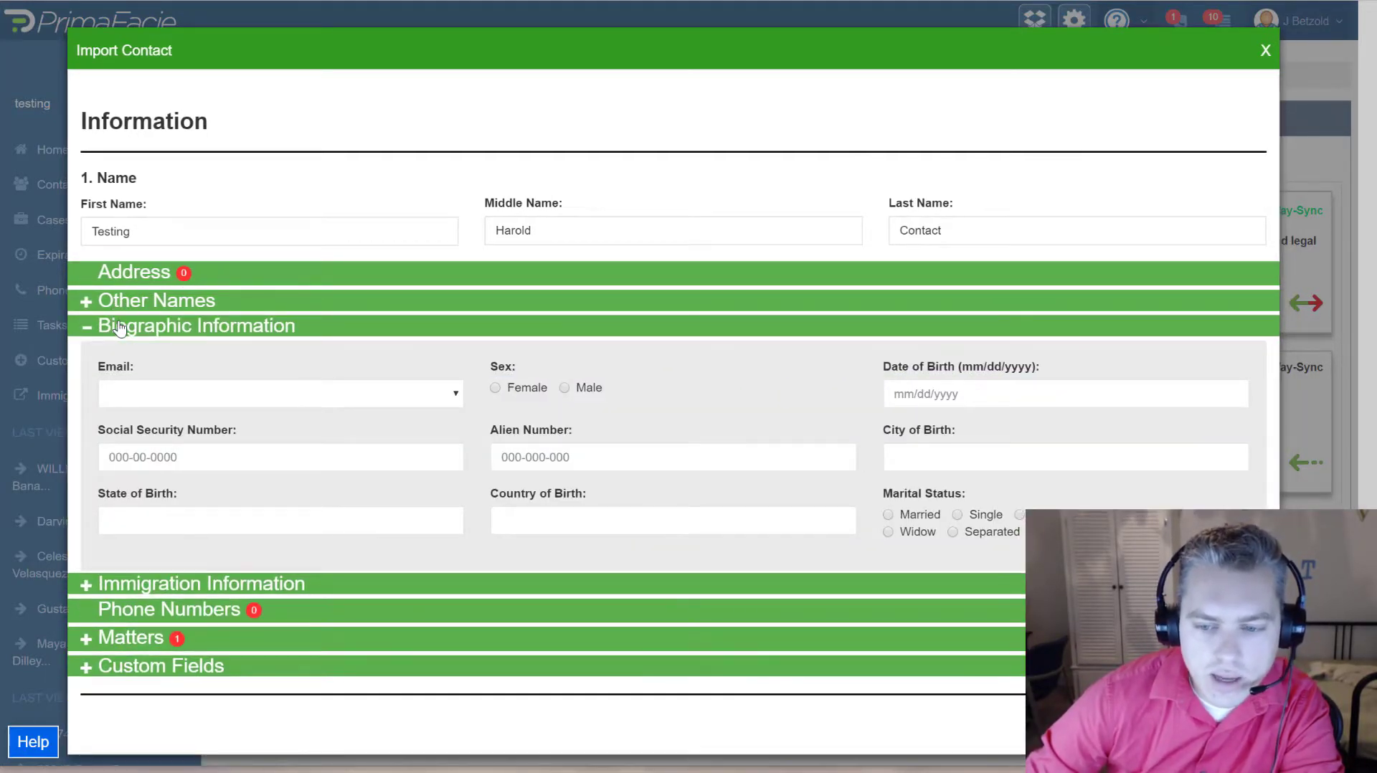
pyautogui.click(119, 328)
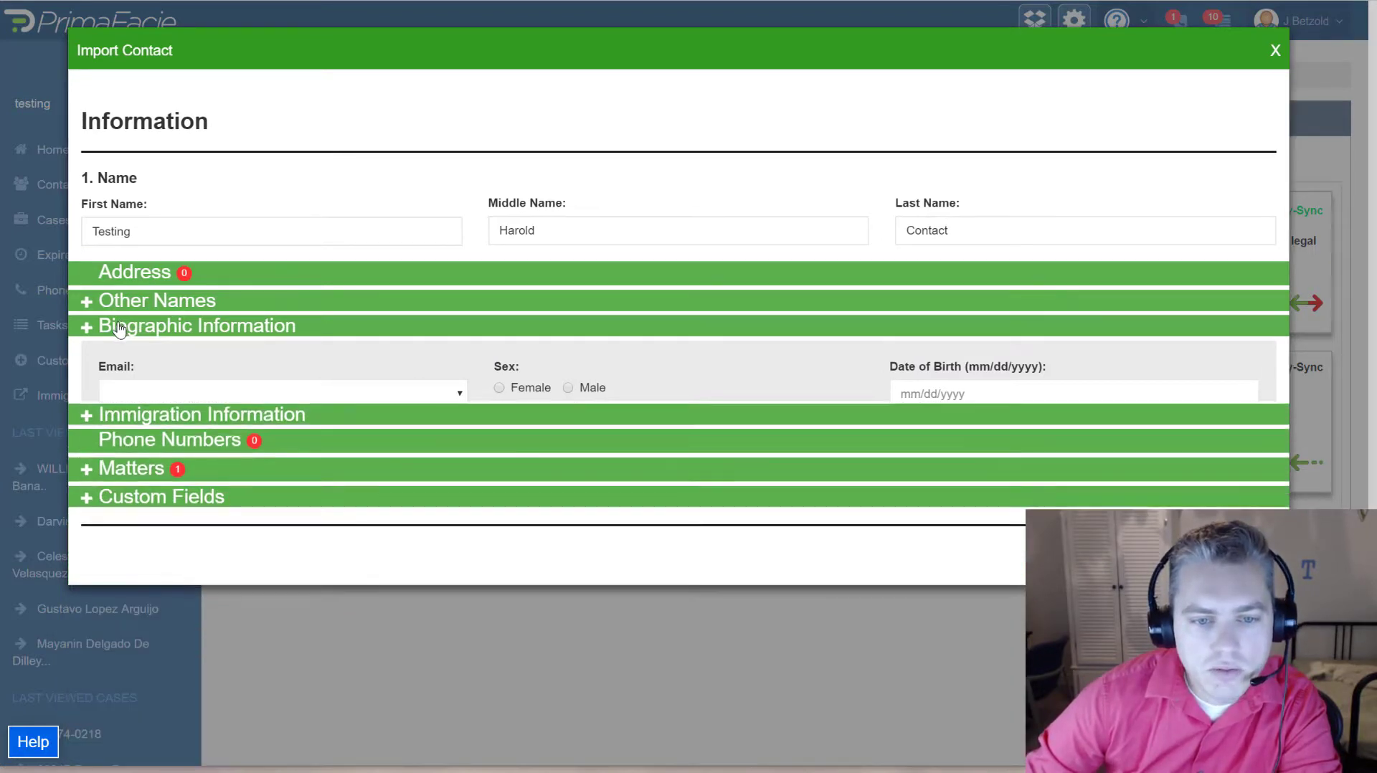
pyautogui.click(124, 354)
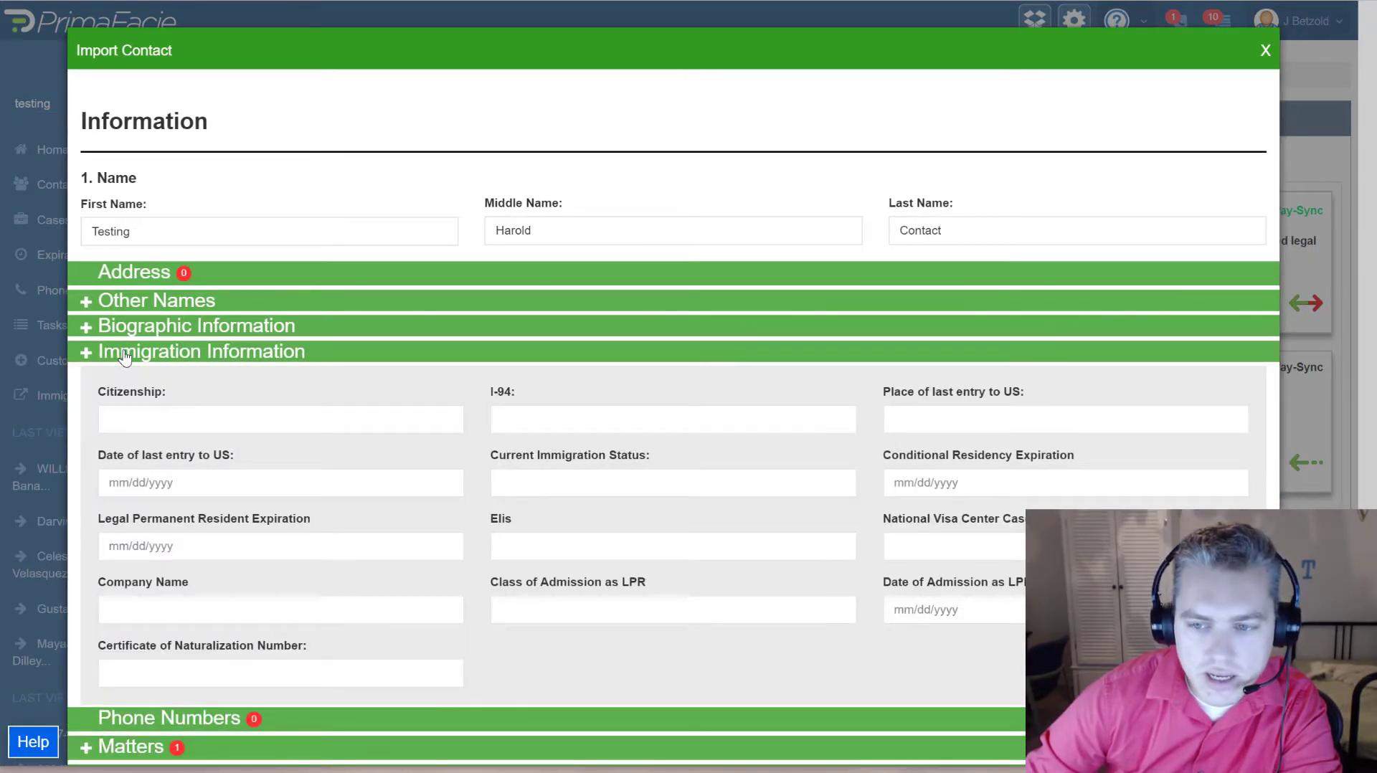
pyautogui.click(125, 354)
# Step: Assign the filing attorney and primary paralegal to the contact's matter and import the contact with this case
pyautogui.click(132, 412)
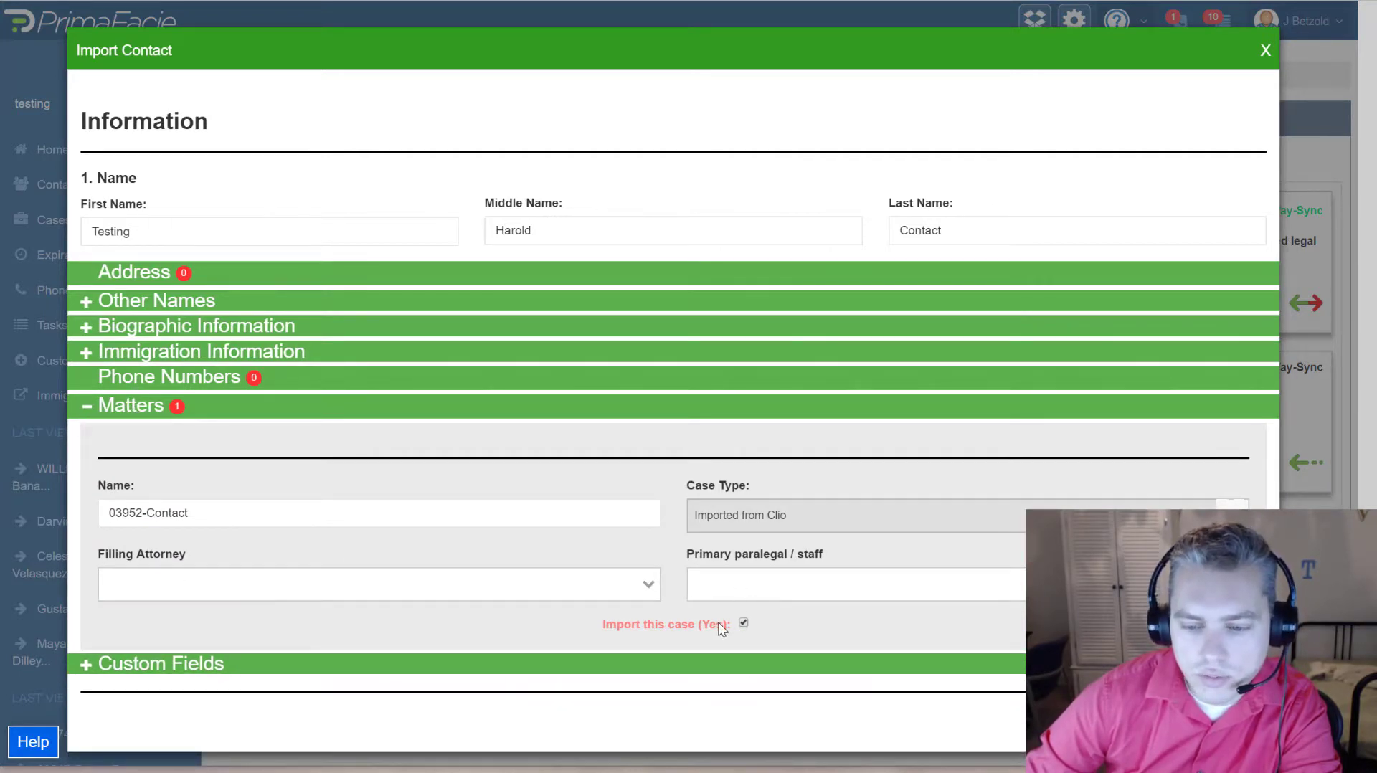
pyautogui.click(613, 581)
pyautogui.click(588, 620)
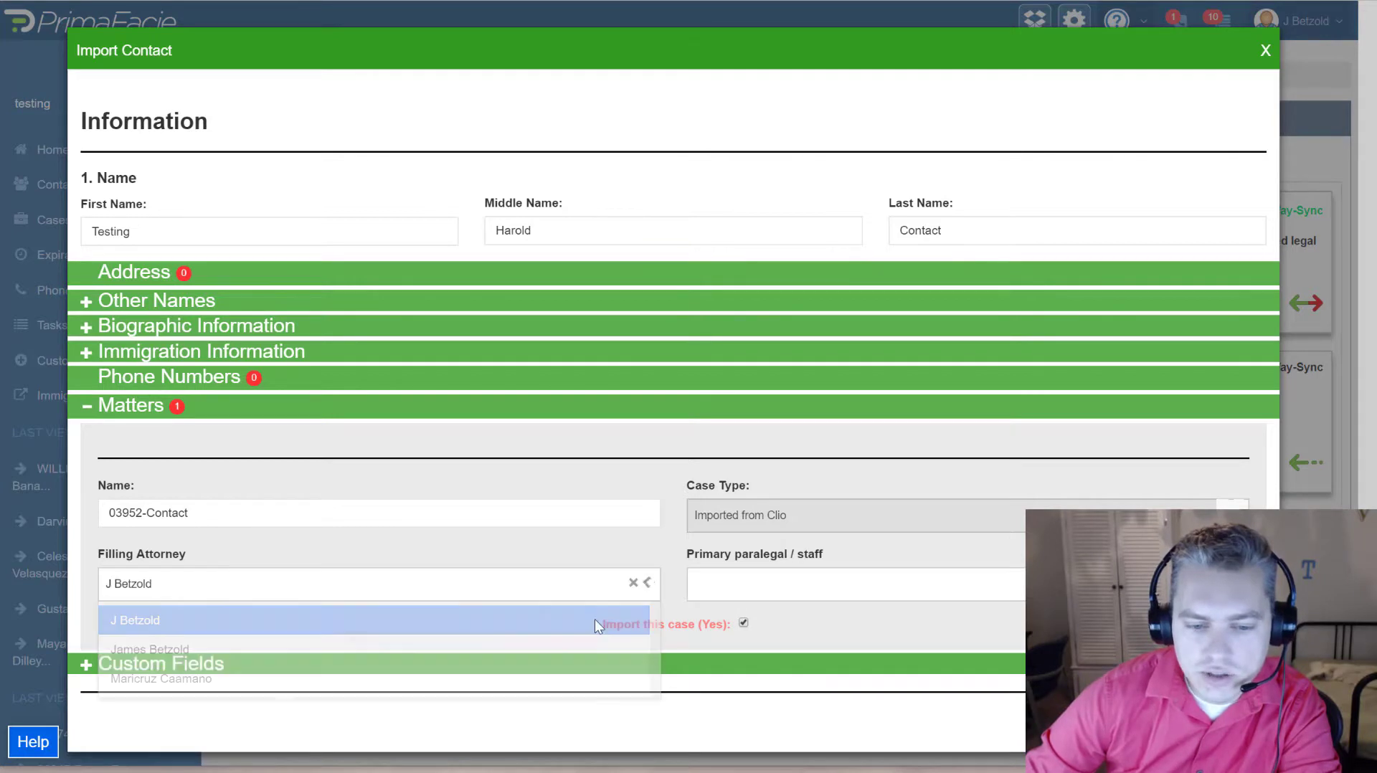
pyautogui.click(886, 587)
pyautogui.click(817, 654)
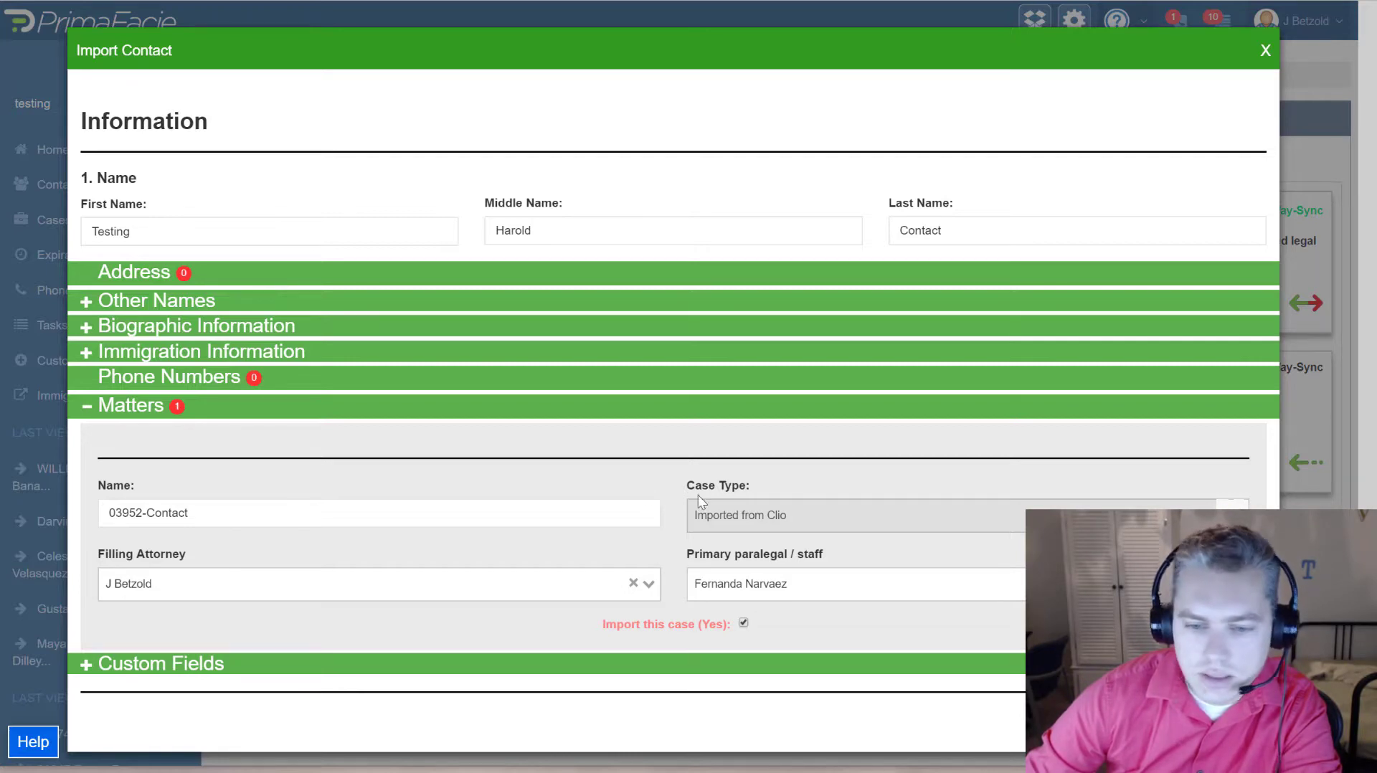
pyautogui.scroll(-1, 744, 519)
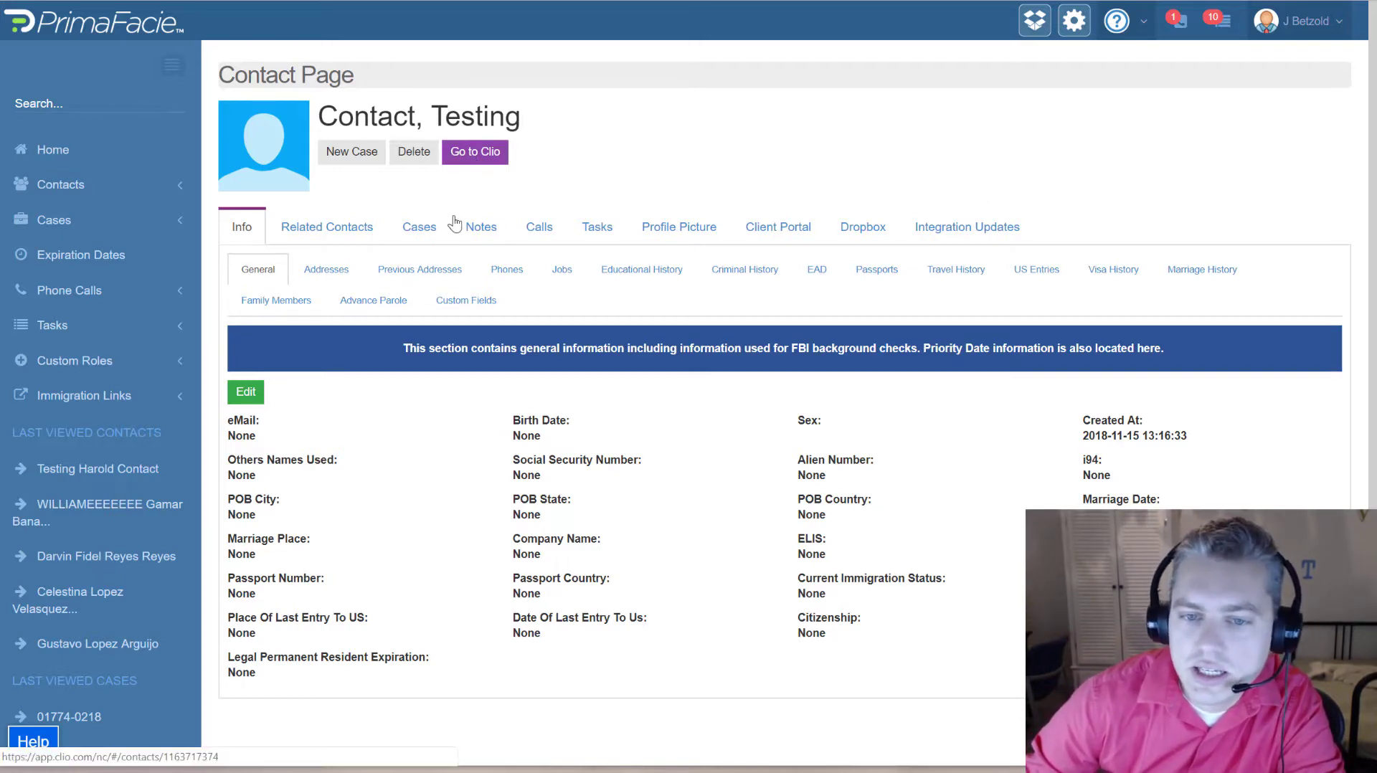
# Step: Open the contact's imported case and change its case type to I-90 Green Card Renewal (English and Spanish)
pyautogui.click(413, 229)
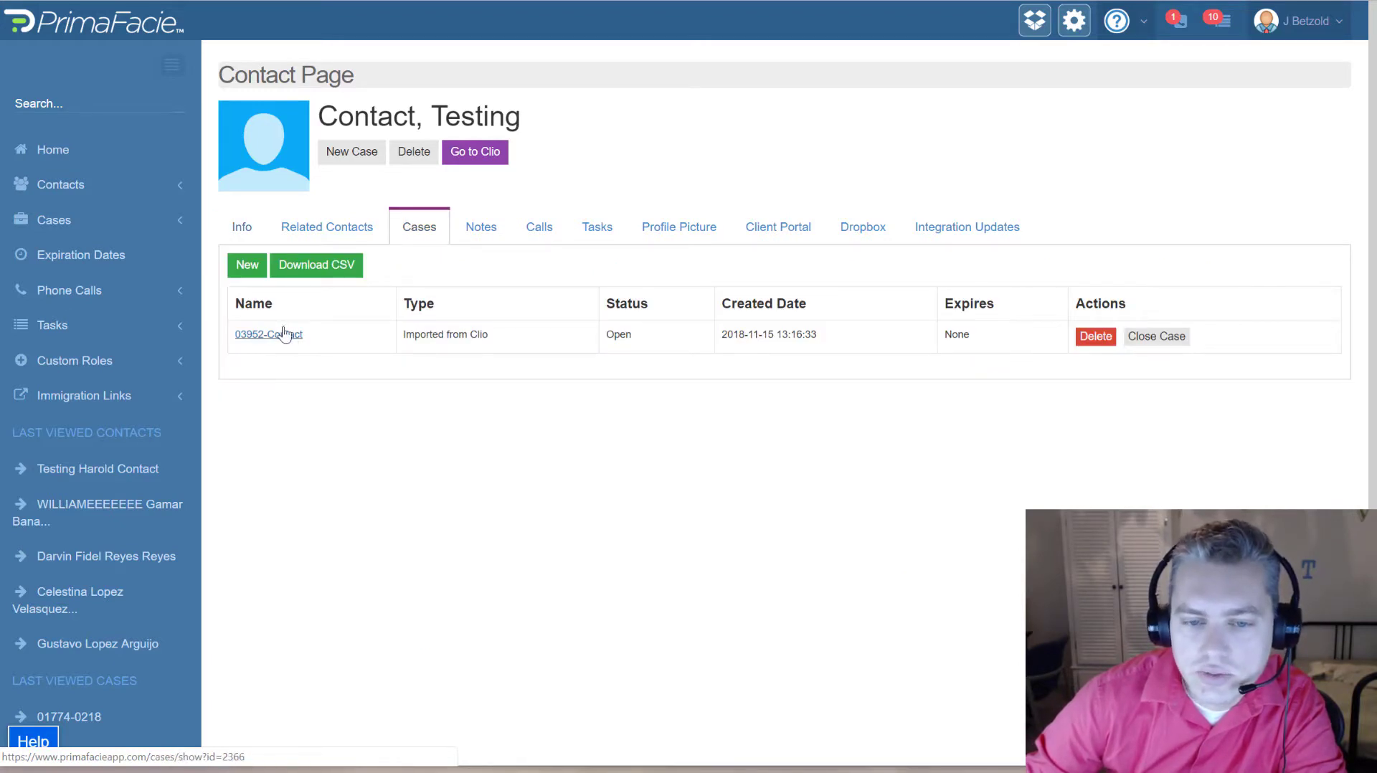
pyautogui.click(275, 339)
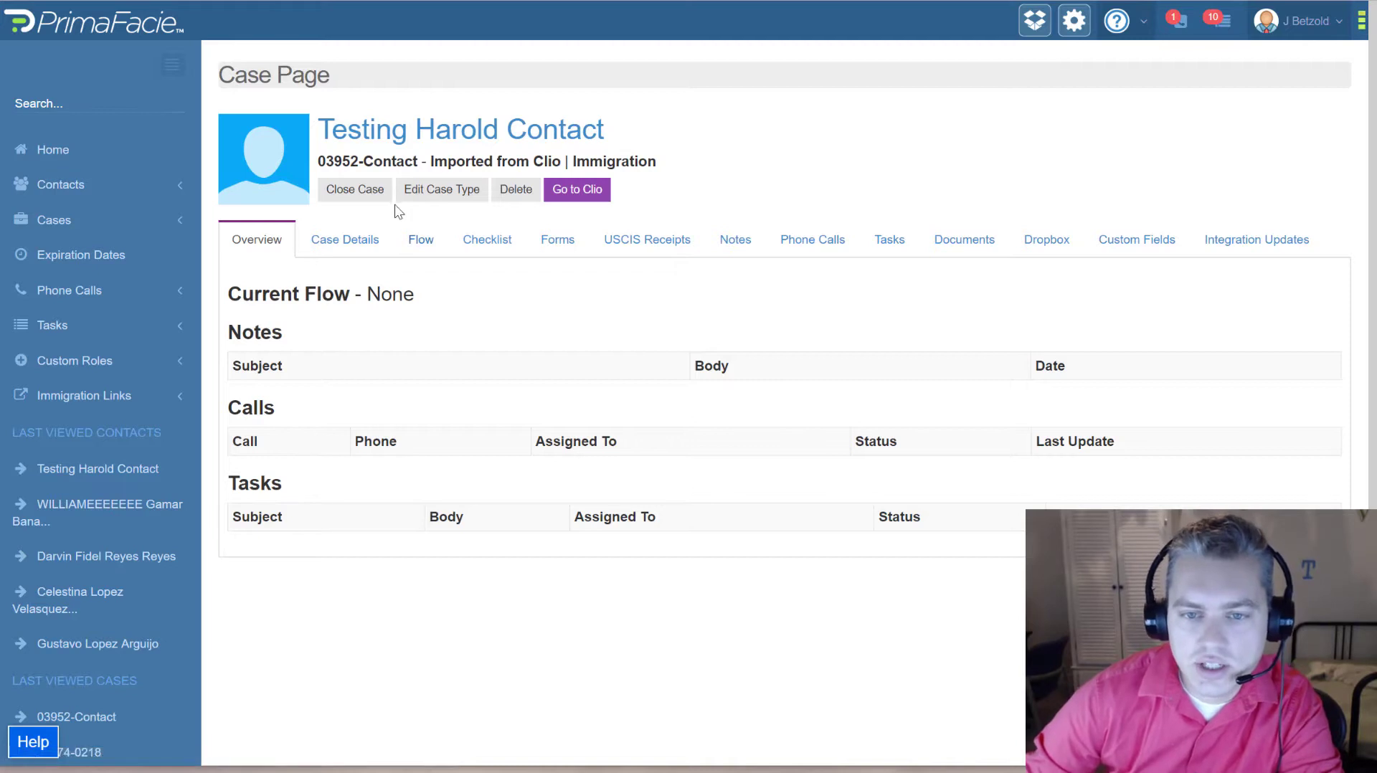
pyautogui.click(434, 194)
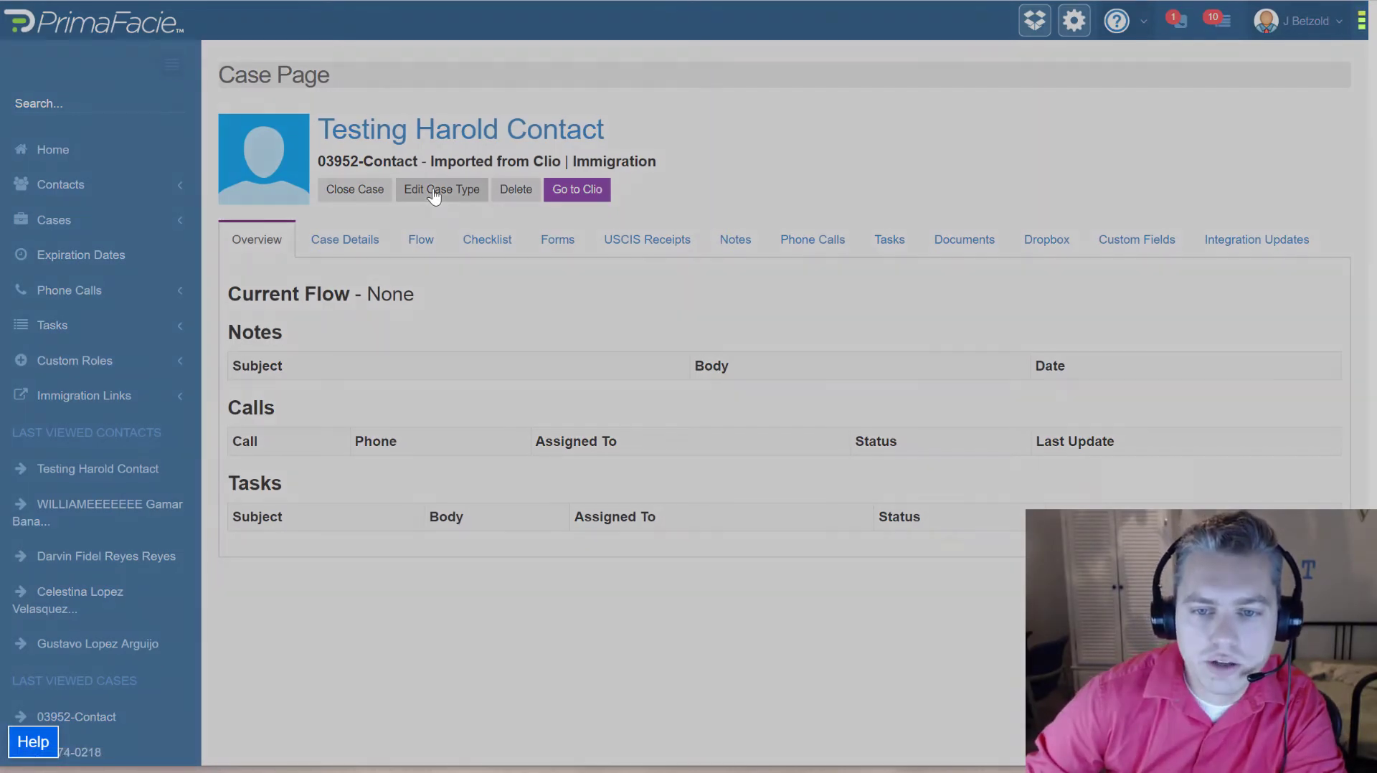
pyautogui.click(621, 122)
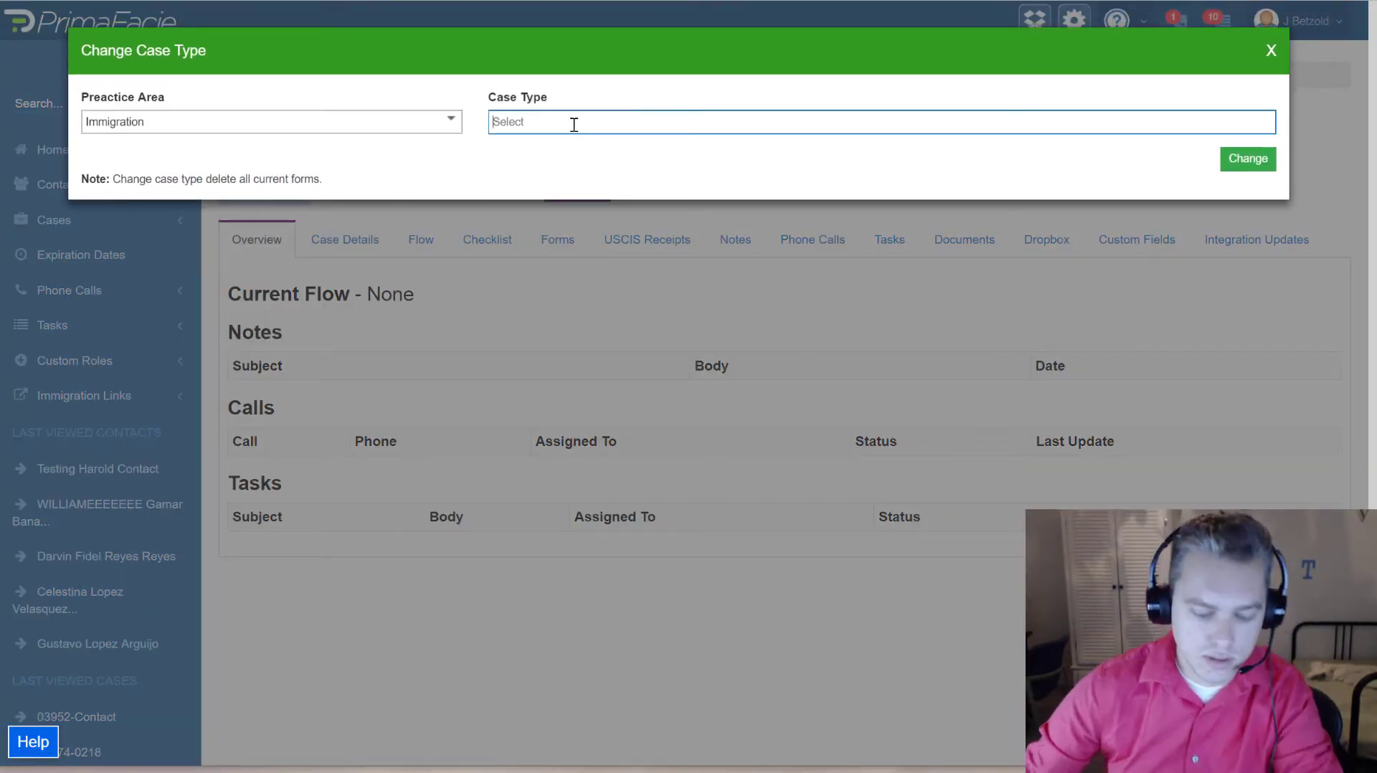
pyautogui.write('I-90')
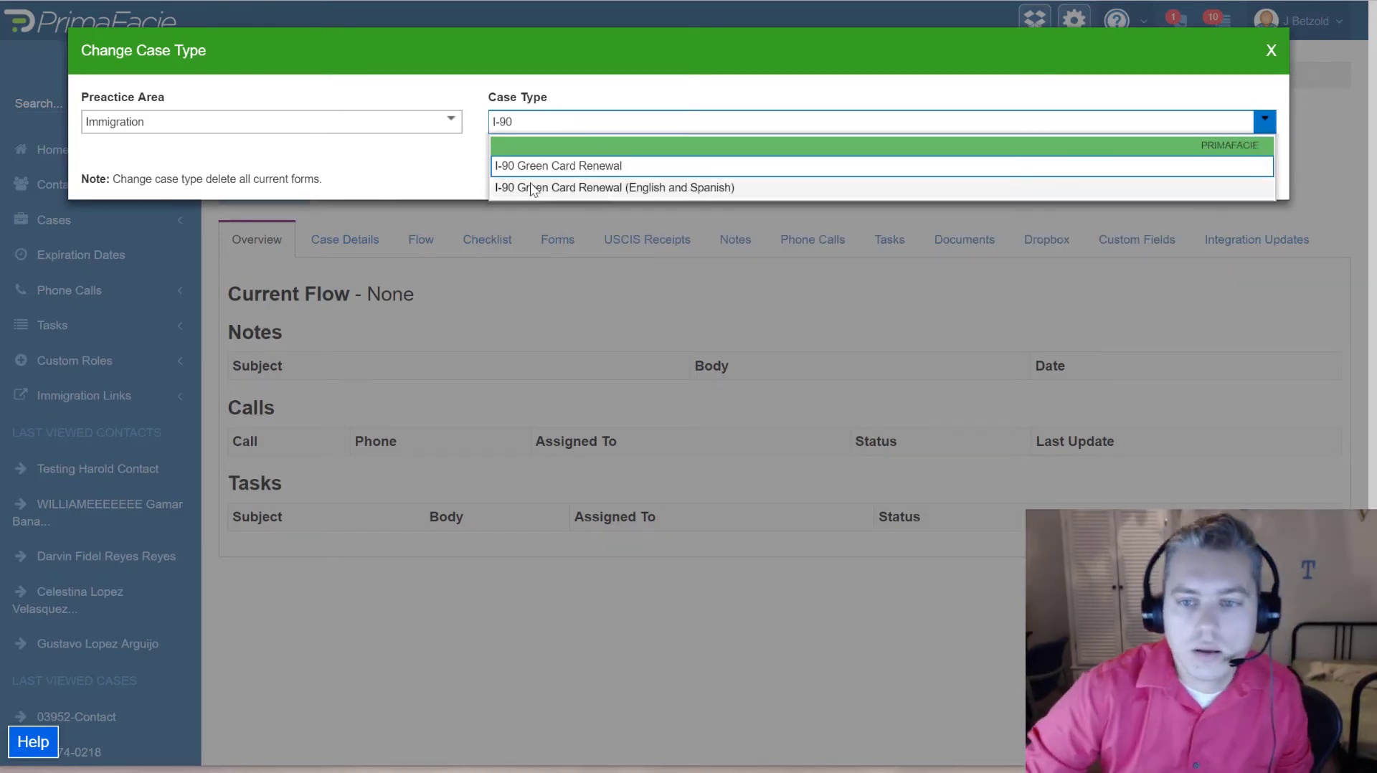
pyautogui.click(723, 188)
pyautogui.click(1228, 161)
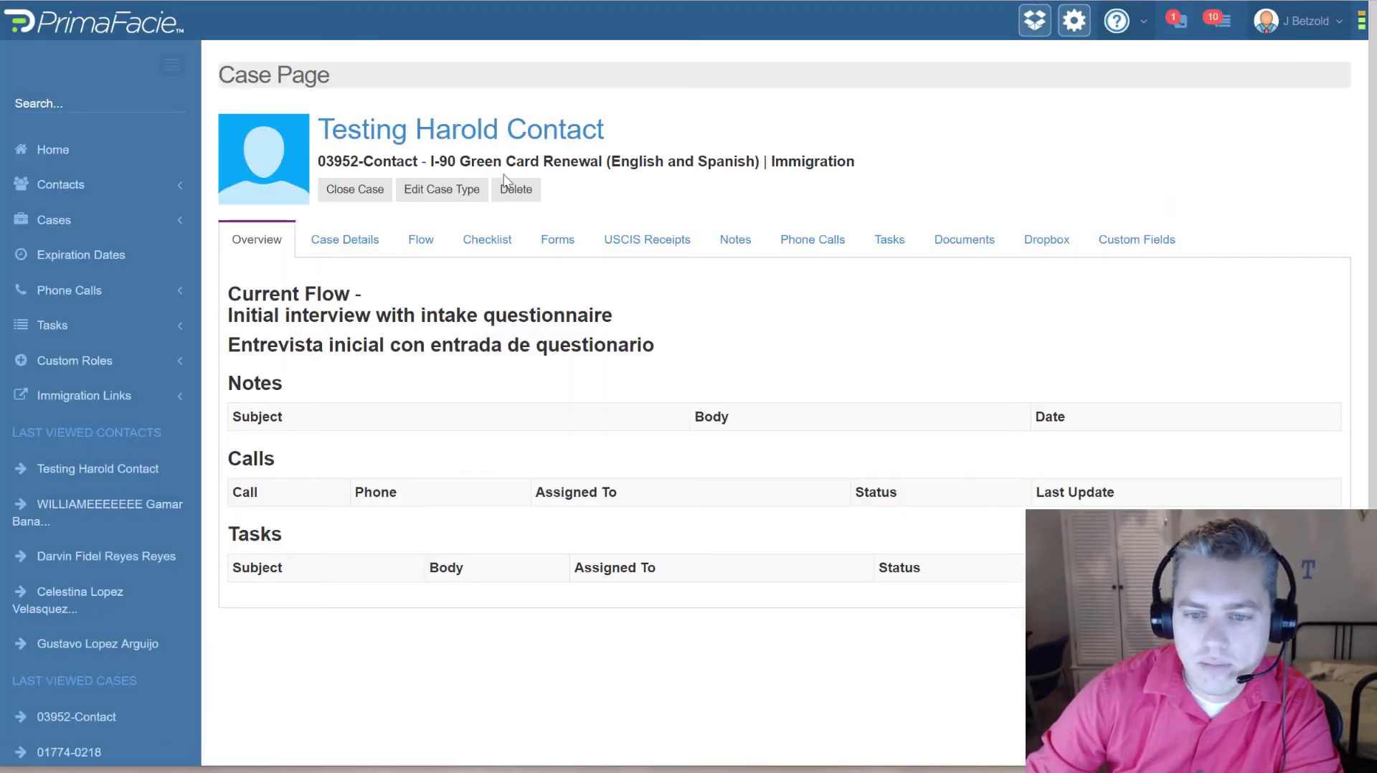
# Step: Review the flow, checklist and forms of the I-90 case
pyautogui.click(421, 239)
pyautogui.click(487, 240)
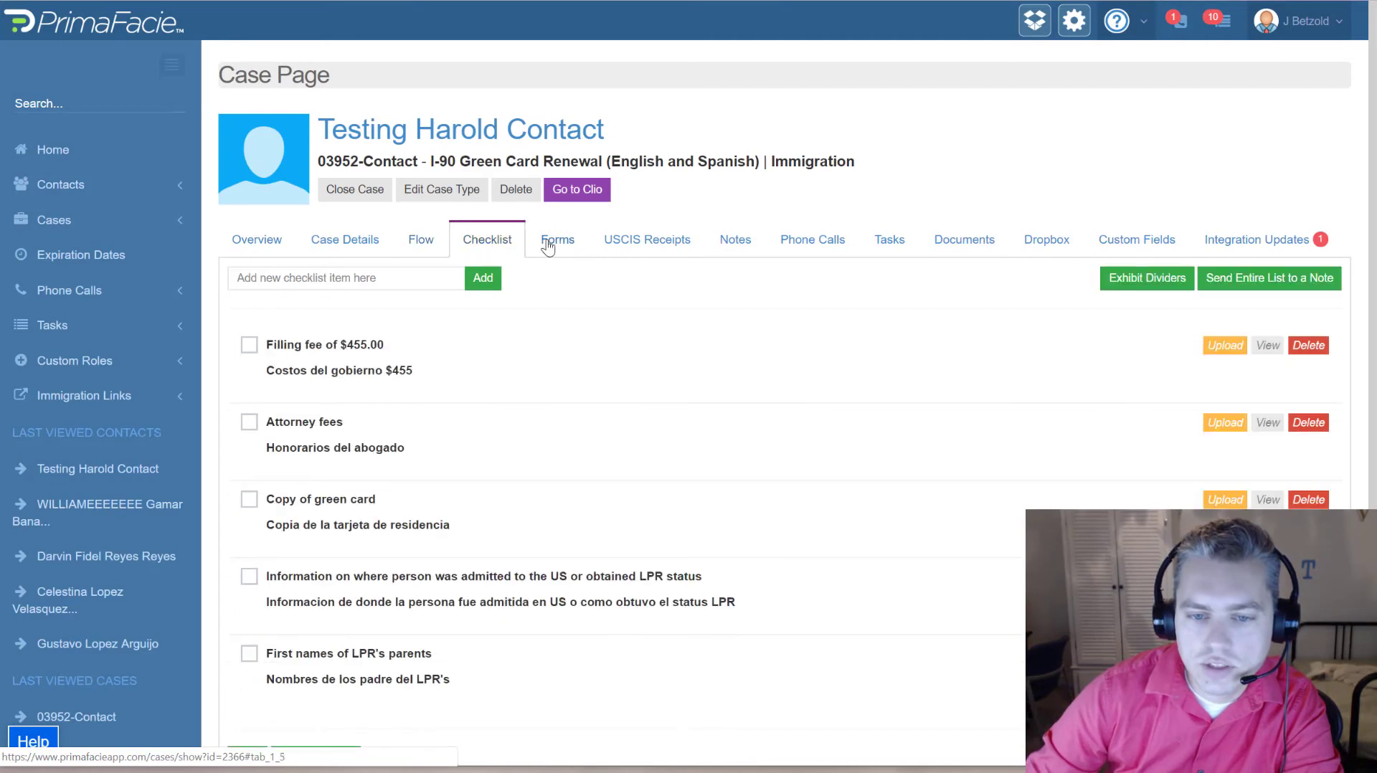
pyautogui.click(548, 244)
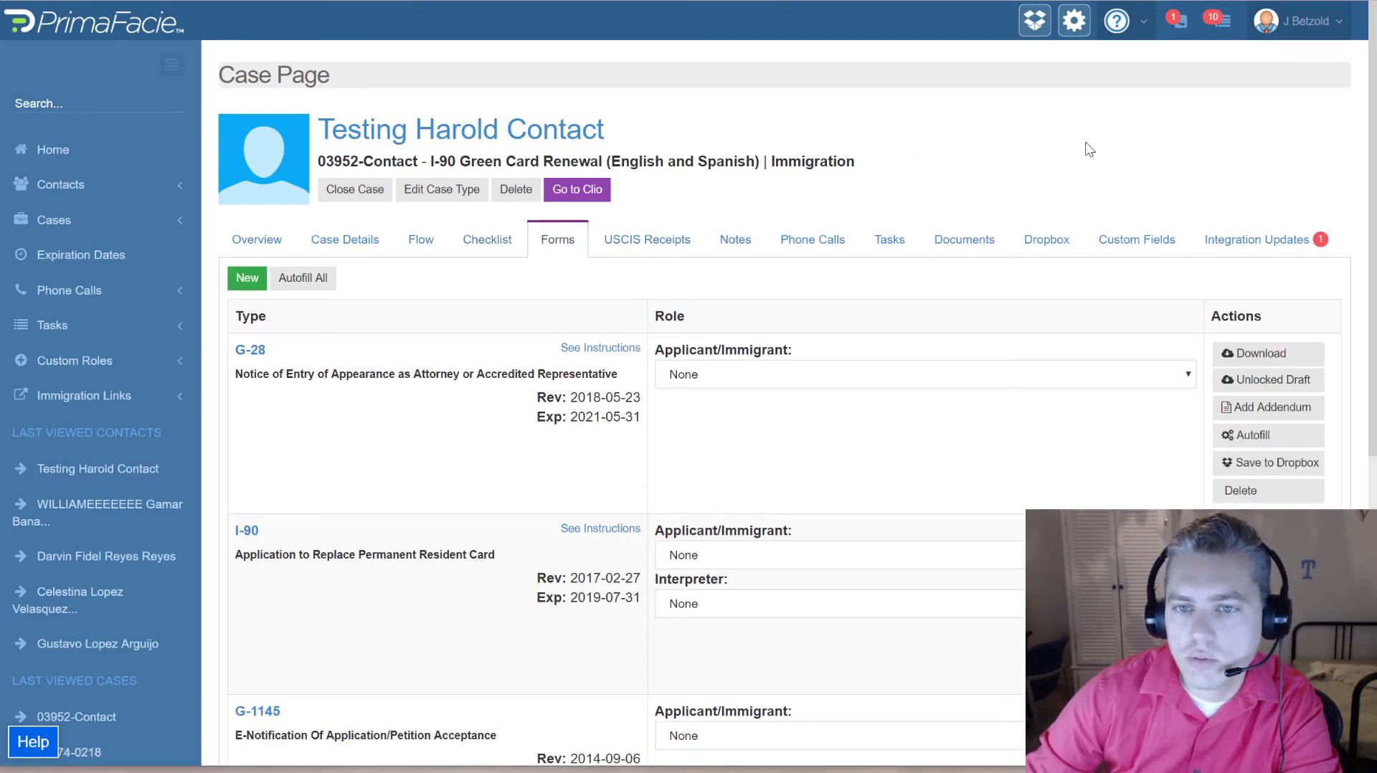